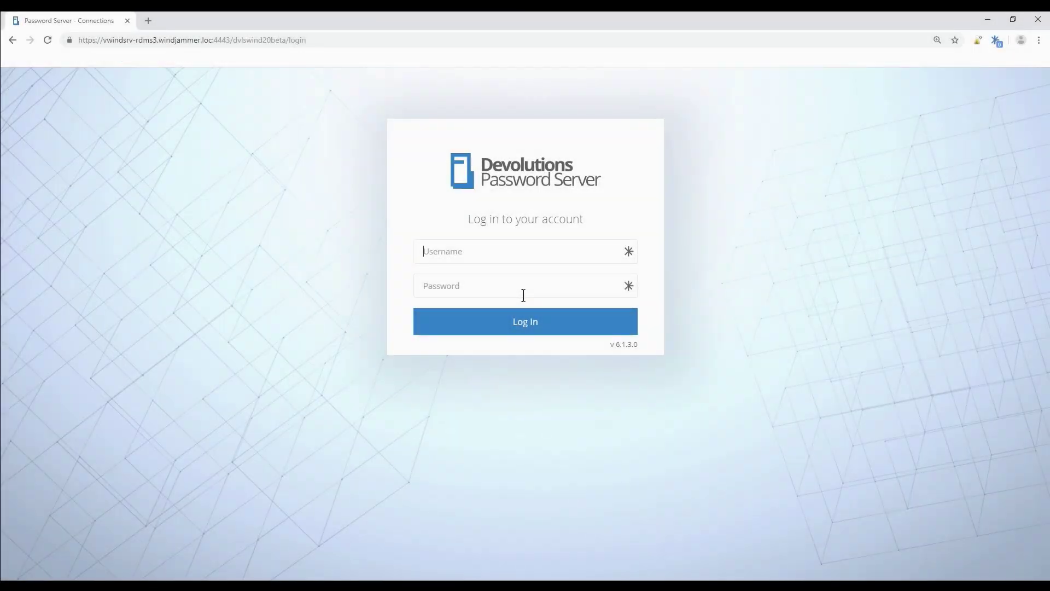
# Sign in with the administrator account and go to Administration > Password Server Settings.
pyautogui.write('david••••••')
pyautogui.press('Return')
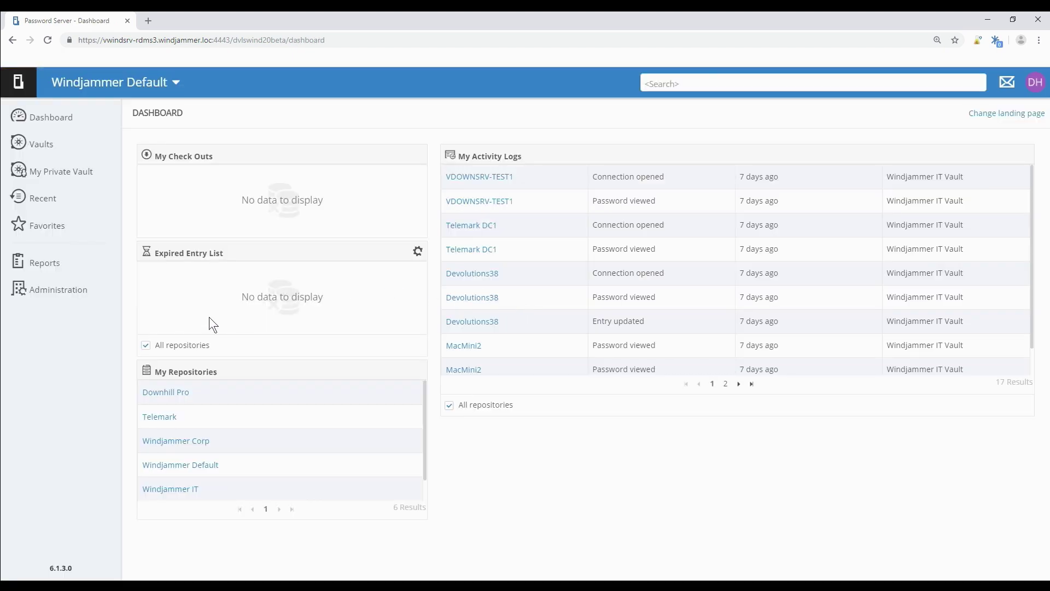
pyautogui.click(85, 289)
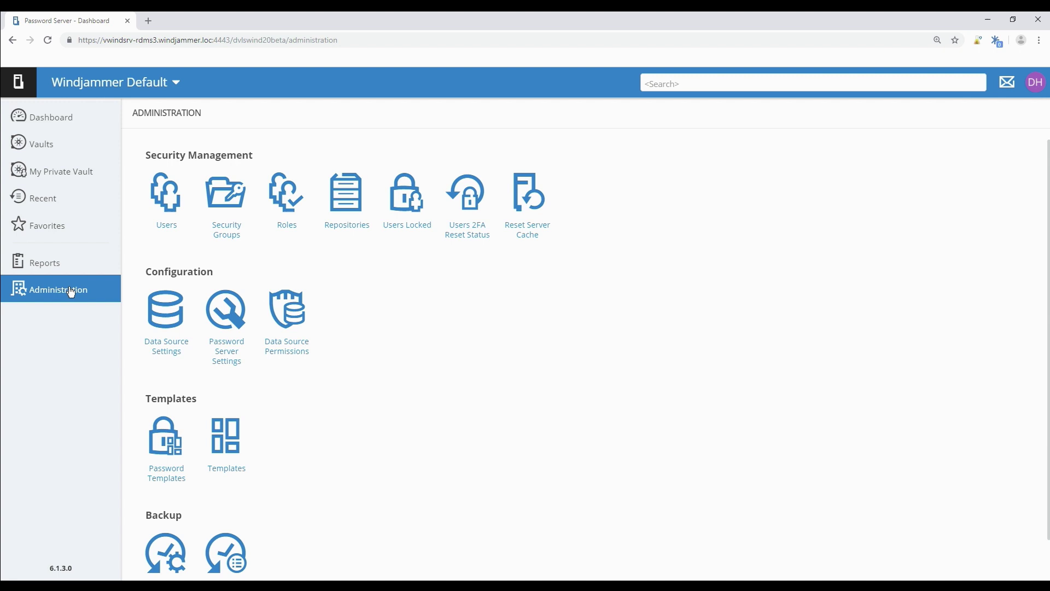
pyautogui.click(218, 310)
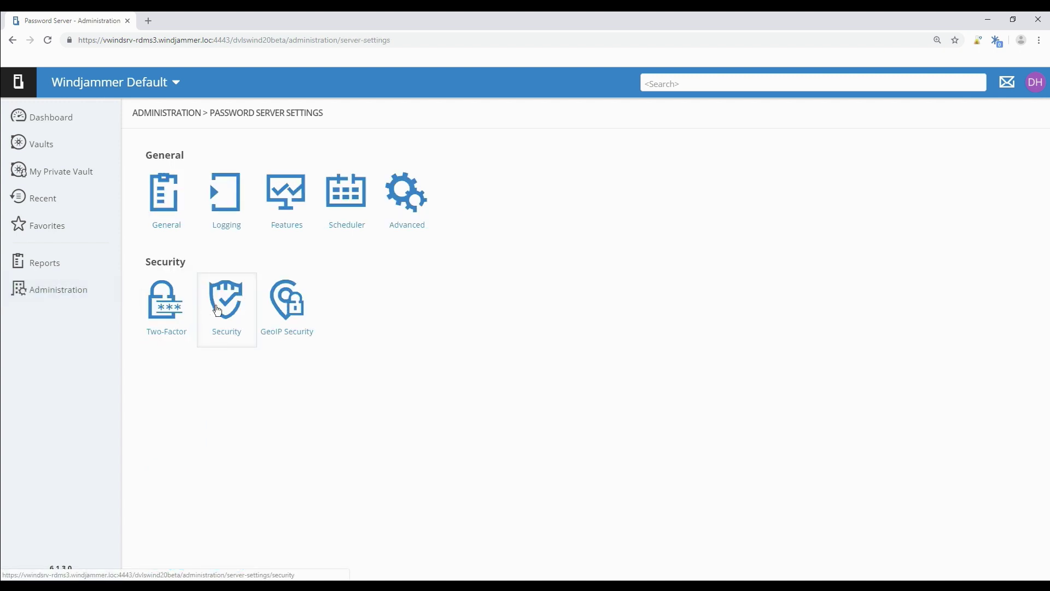
# On the Two-Factor settings page, set 2FA usage to Required.
pyautogui.click(164, 328)
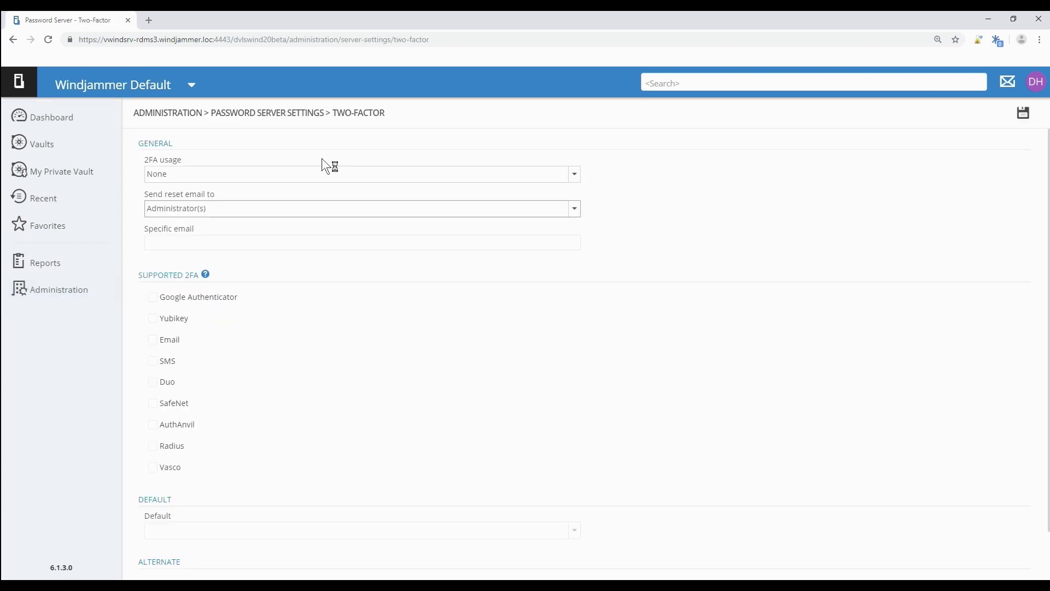
pyautogui.click(314, 177)
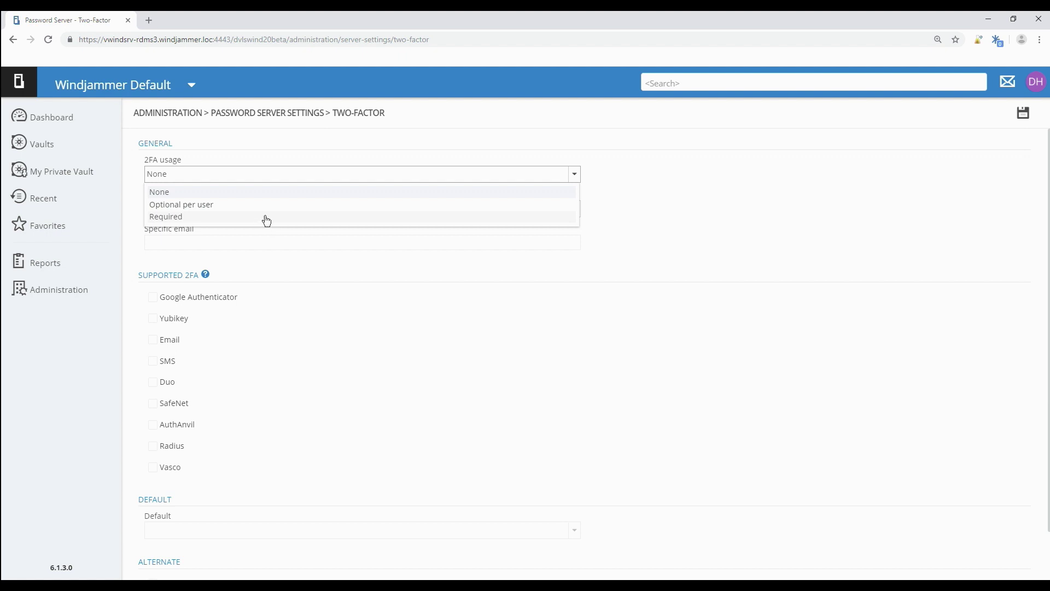
pyautogui.click(266, 218)
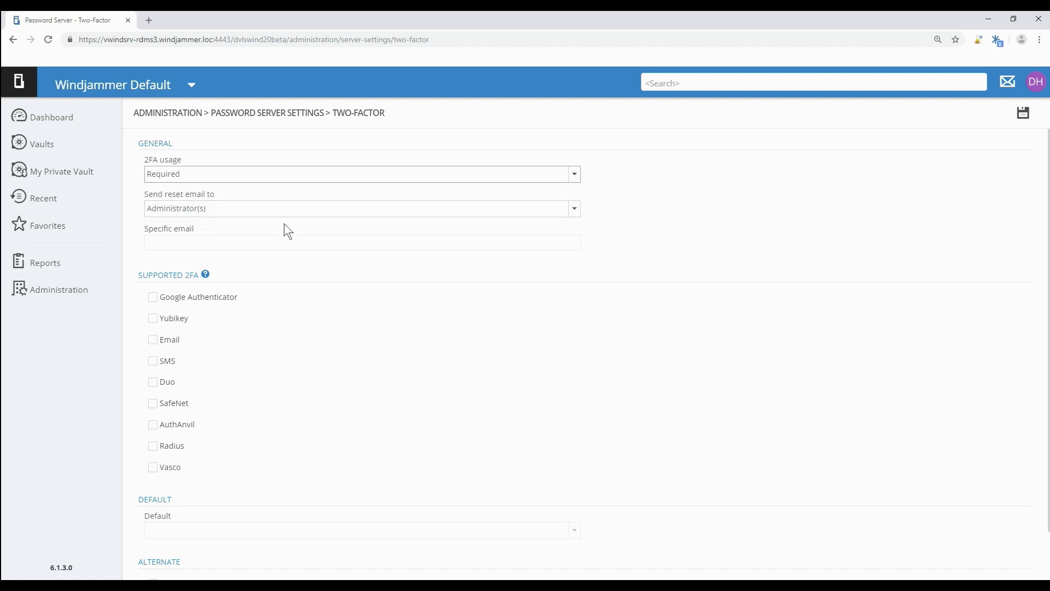
# Set Send reset email to Specific email and paste in the reset e-mail address.
pyautogui.click(242, 211)
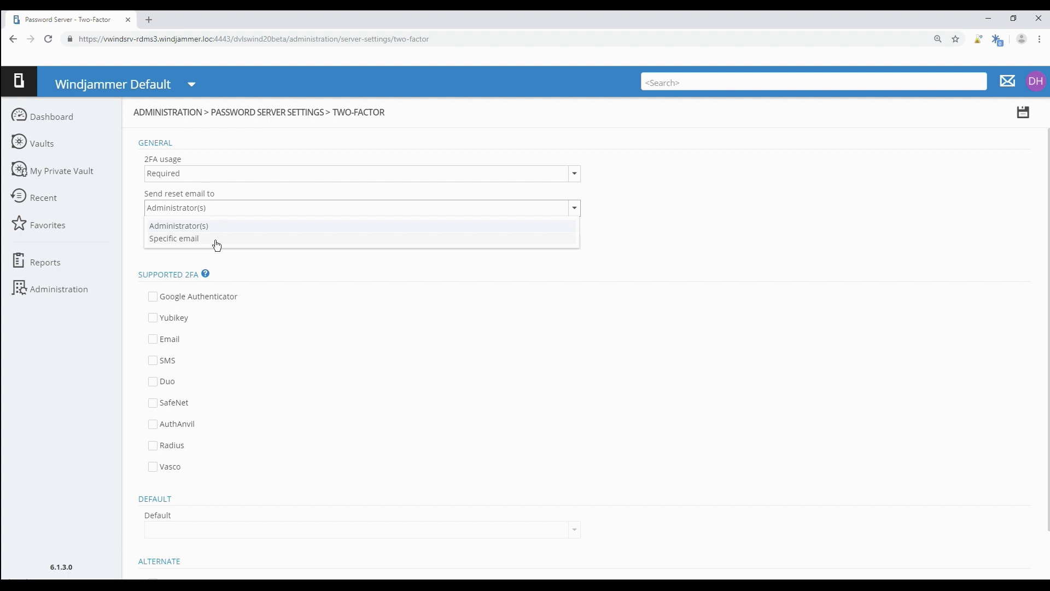
pyautogui.click(216, 241)
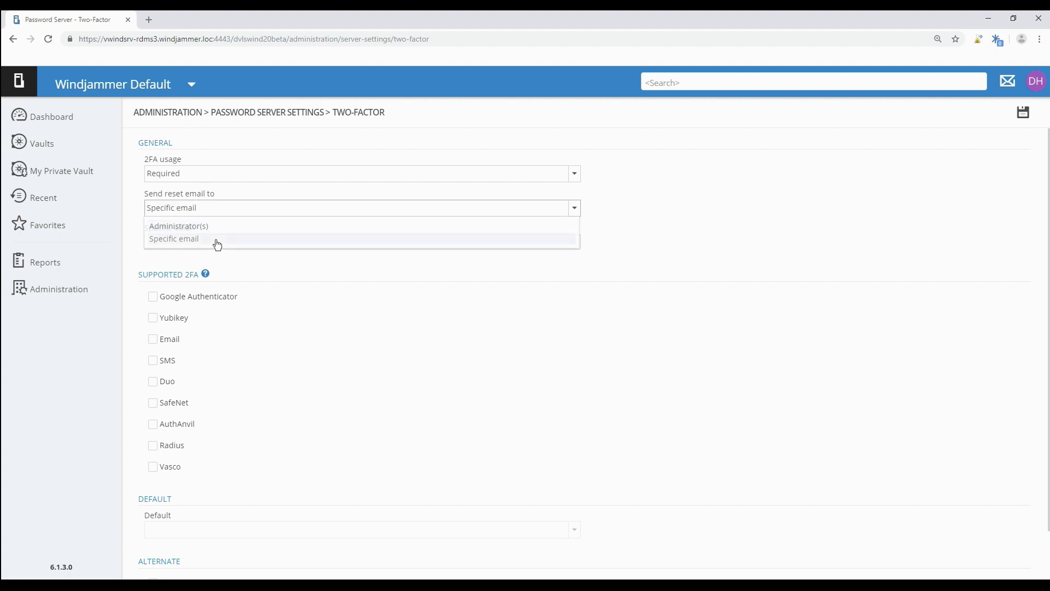
pyautogui.click(189, 244)
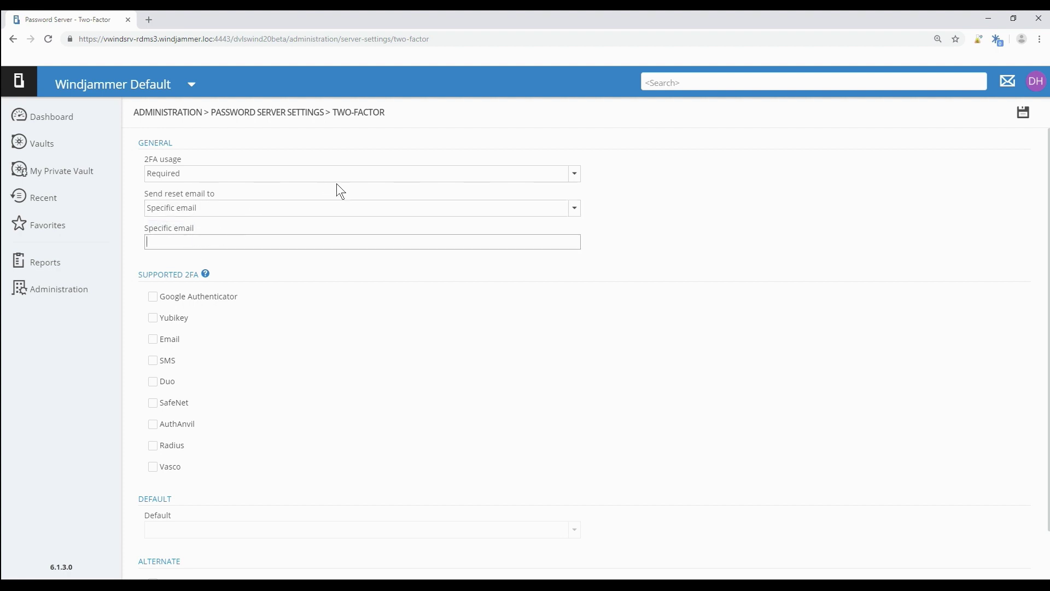
pyautogui.hotkey('ctrl', 'v')
# Enable Google Authenticator as a supported method, and cancel the Duo configuration without saving it.
pyautogui.scroll(-1, 335, 316)
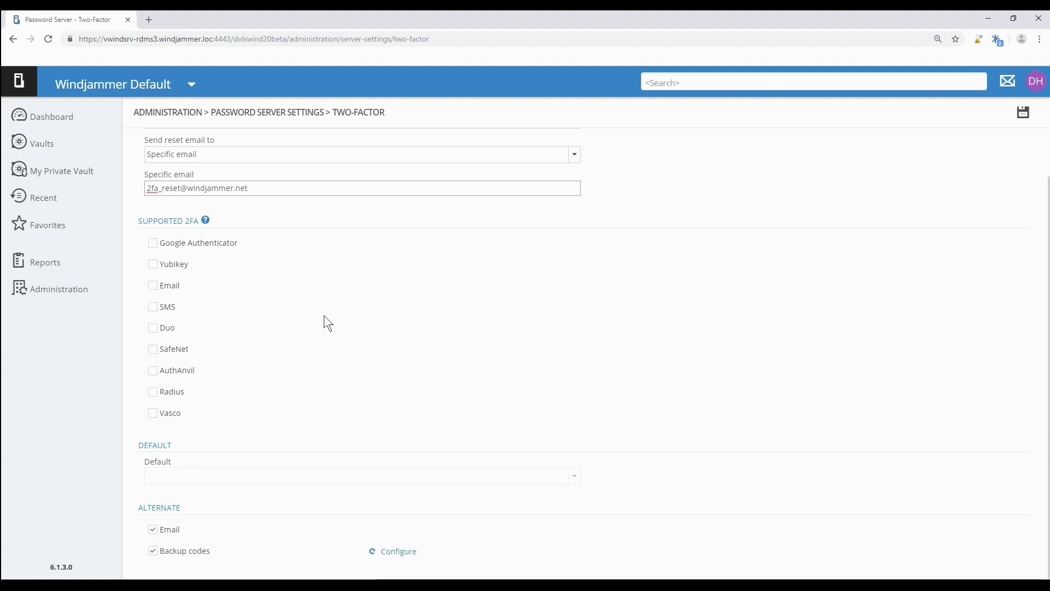
pyautogui.click(152, 244)
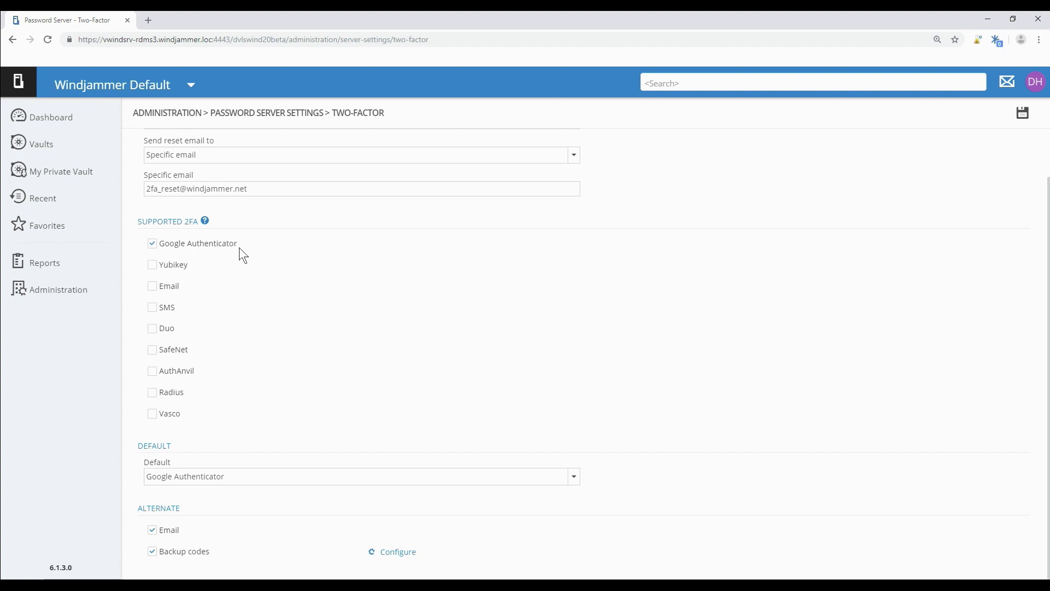
pyautogui.click(153, 329)
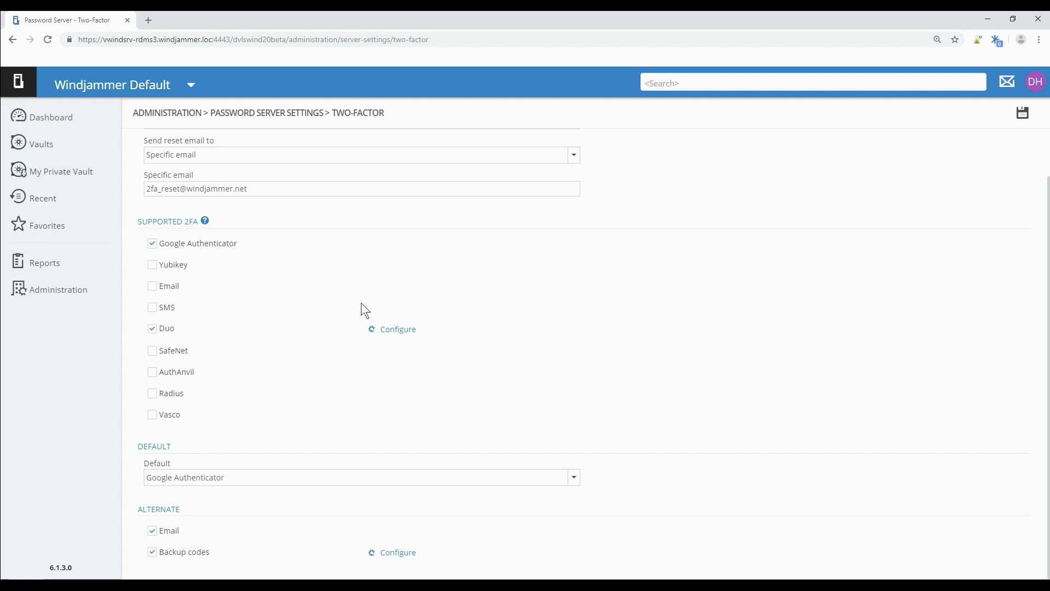
pyautogui.click(398, 331)
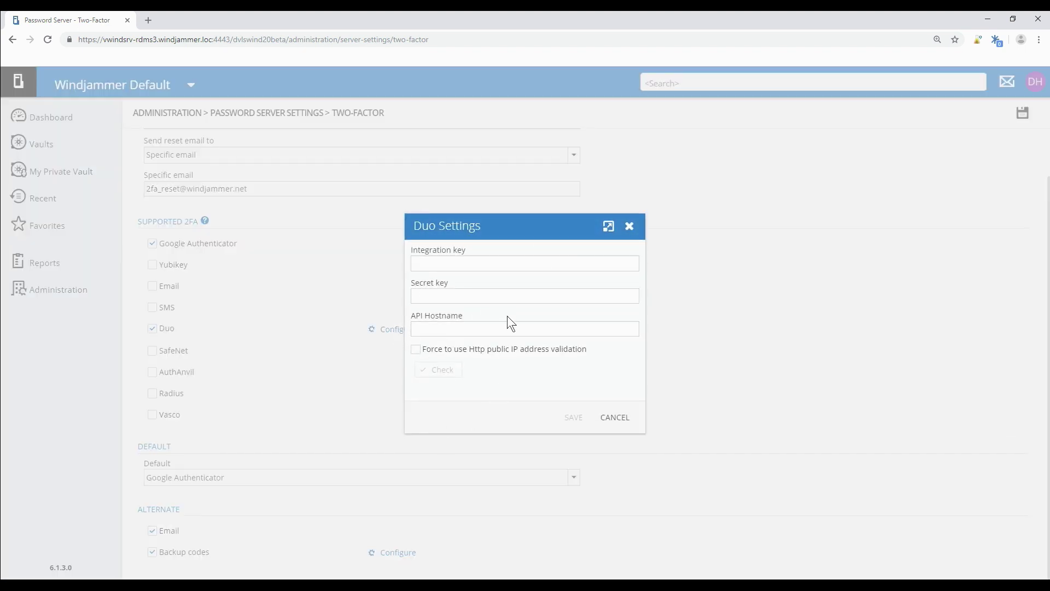
pyautogui.click(490, 335)
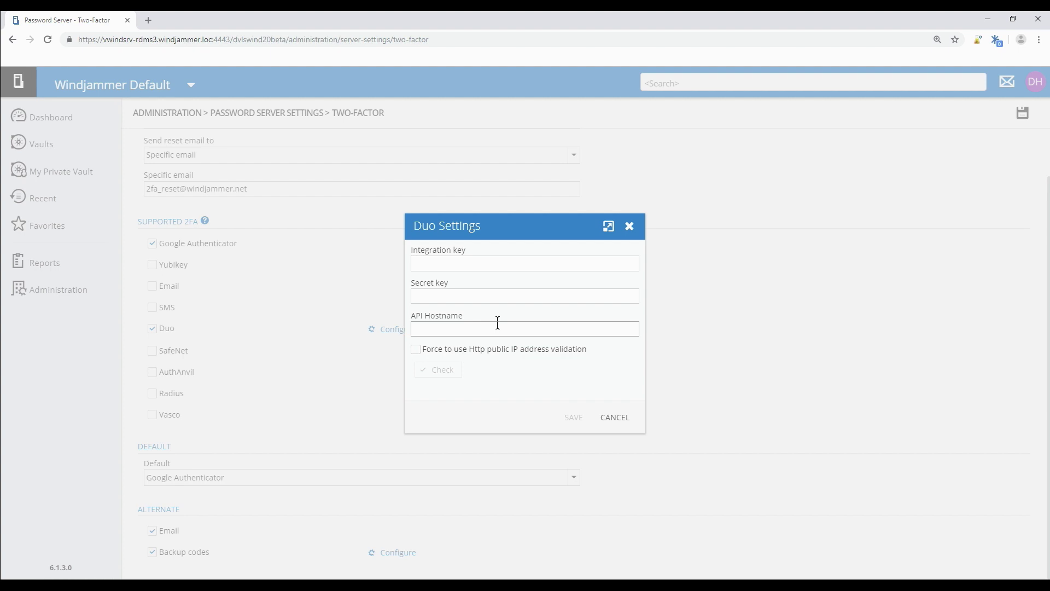
pyautogui.click(615, 417)
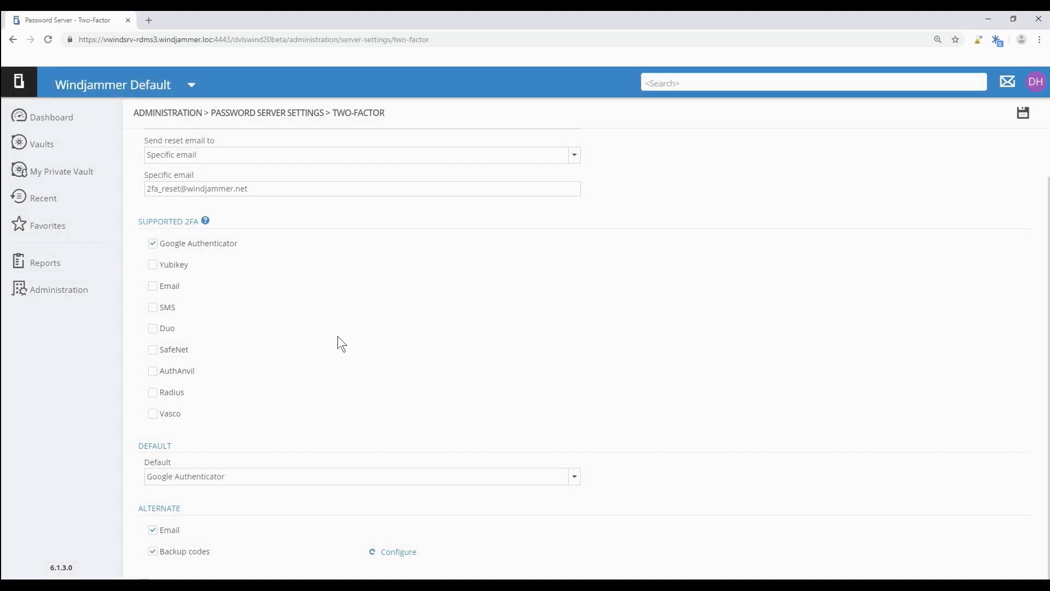
# Review the Default method choices, toggling Duo on and off so only Google Authenticator remains.
pyautogui.click(251, 478)
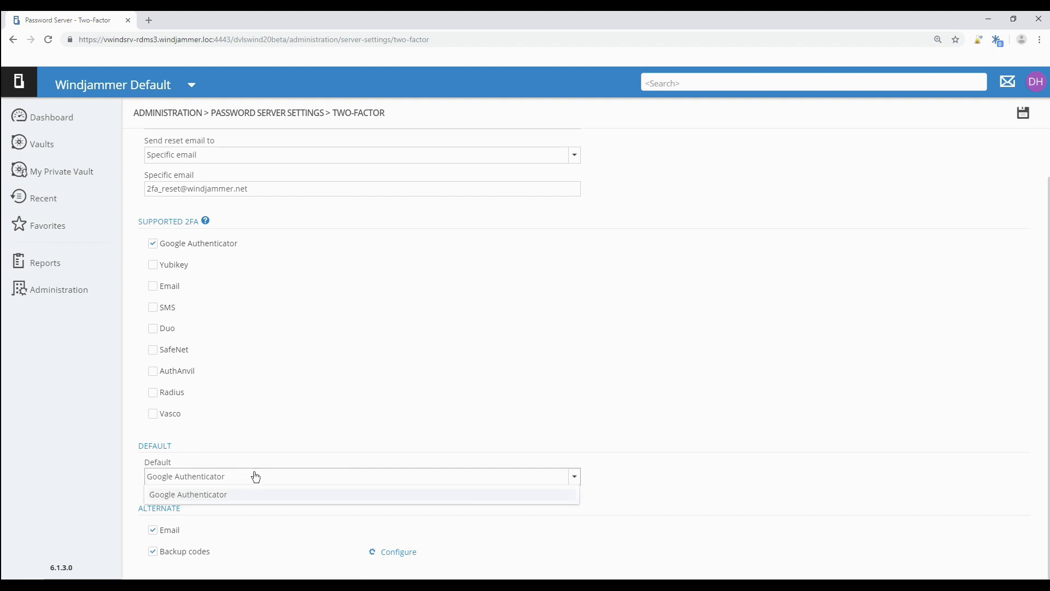
pyautogui.click(255, 479)
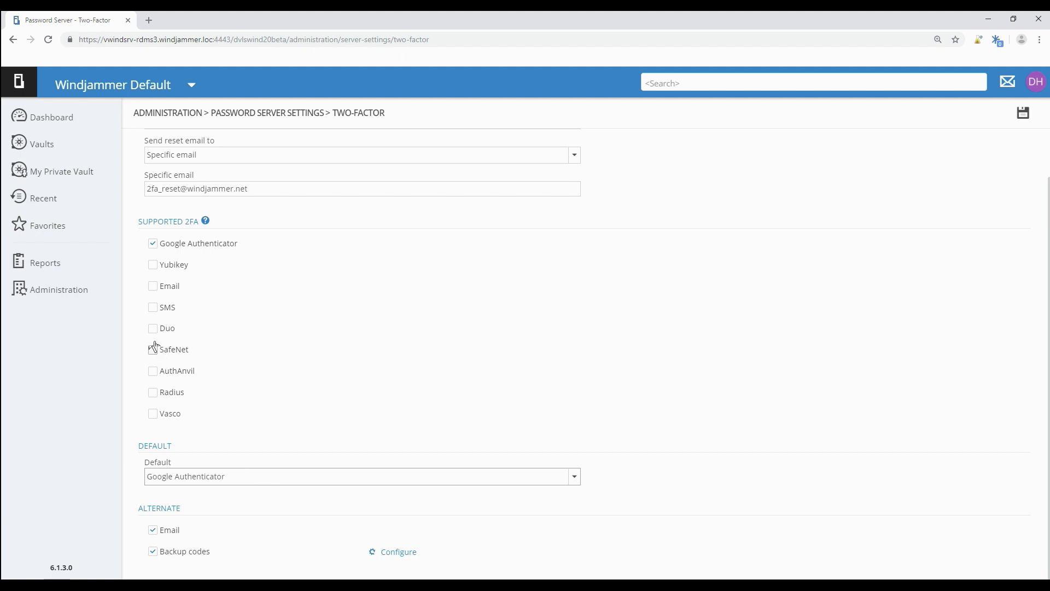
pyautogui.click(153, 329)
pyautogui.click(244, 477)
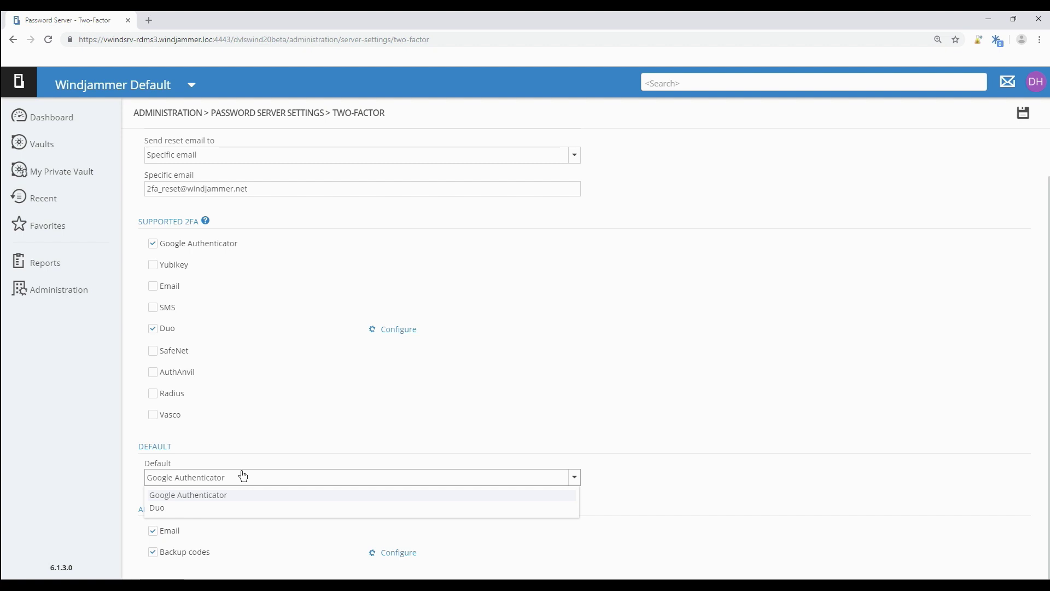
pyautogui.click(153, 328)
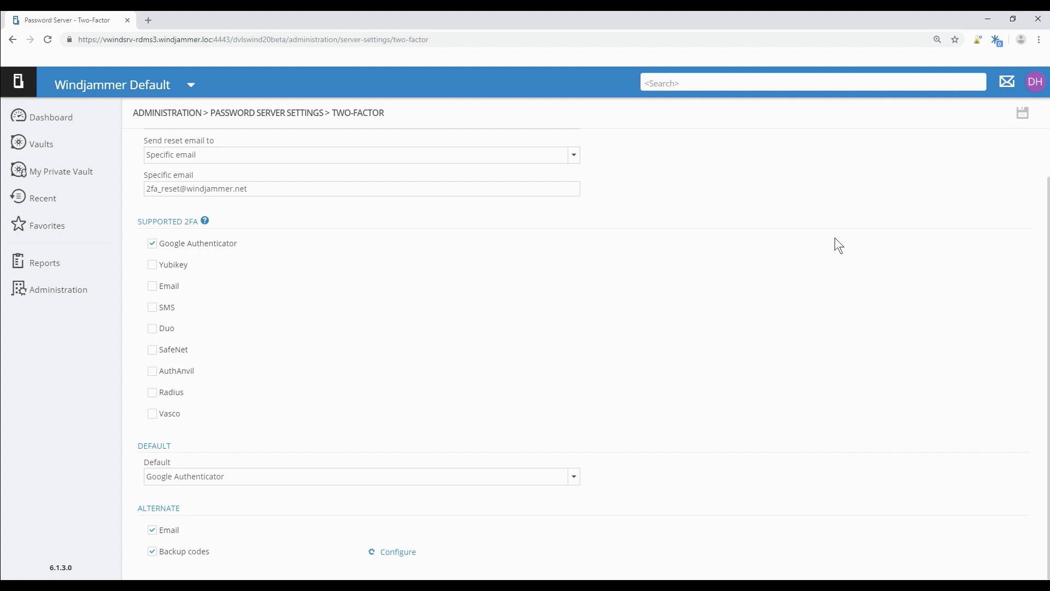
# Log off the administrator and sign in as the regular user to reach the Google Authenticator setup page.
pyautogui.click(1034, 92)
pyautogui.click(978, 335)
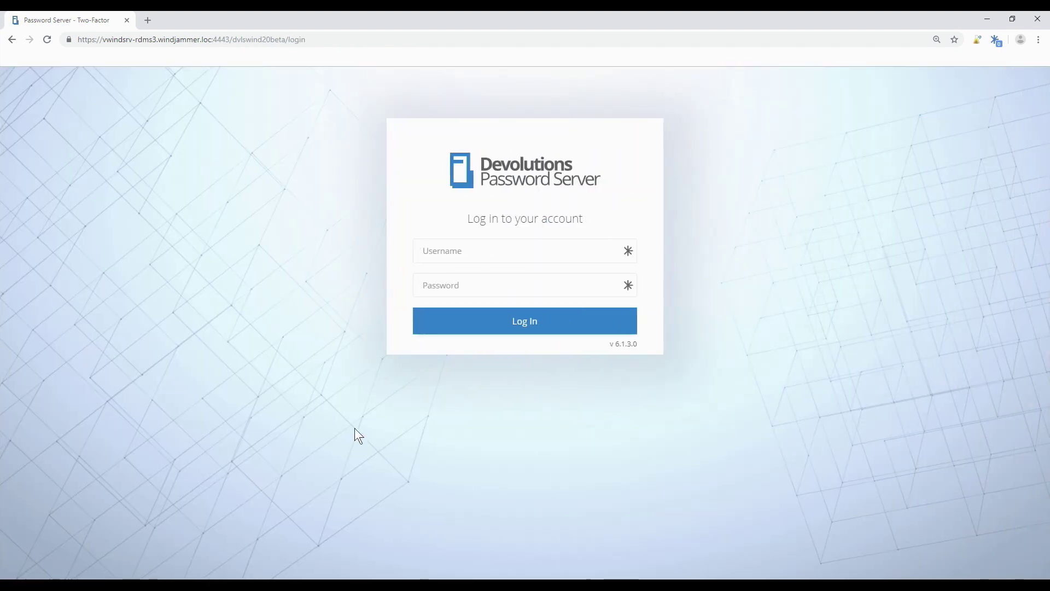
pyautogui.write('bill')
pyautogui.press('Tab')
pyautogui.write('******')
pyautogui.press('Return')
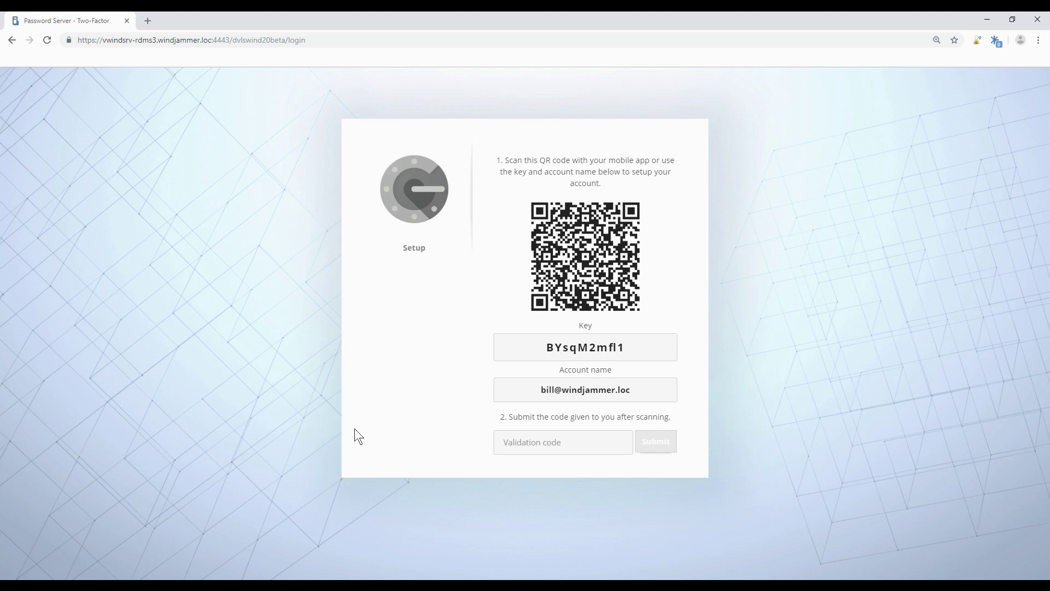
# Submit the authenticator validation code and acknowledge the success notice.
pyautogui.click(517, 442)
pyautogui.write('12')
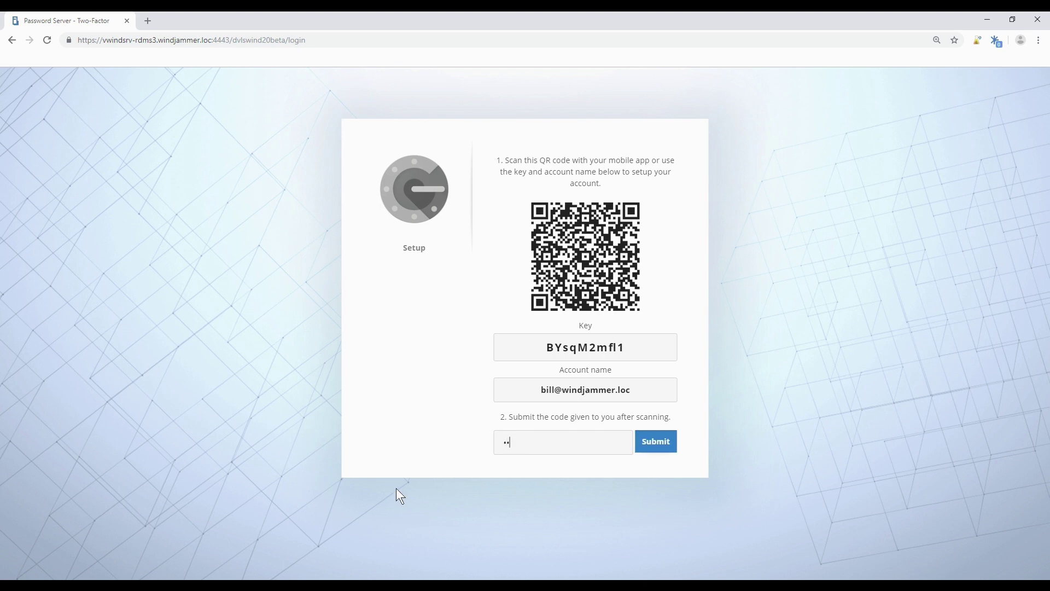
pyautogui.write('3456')
pyautogui.press('Return')
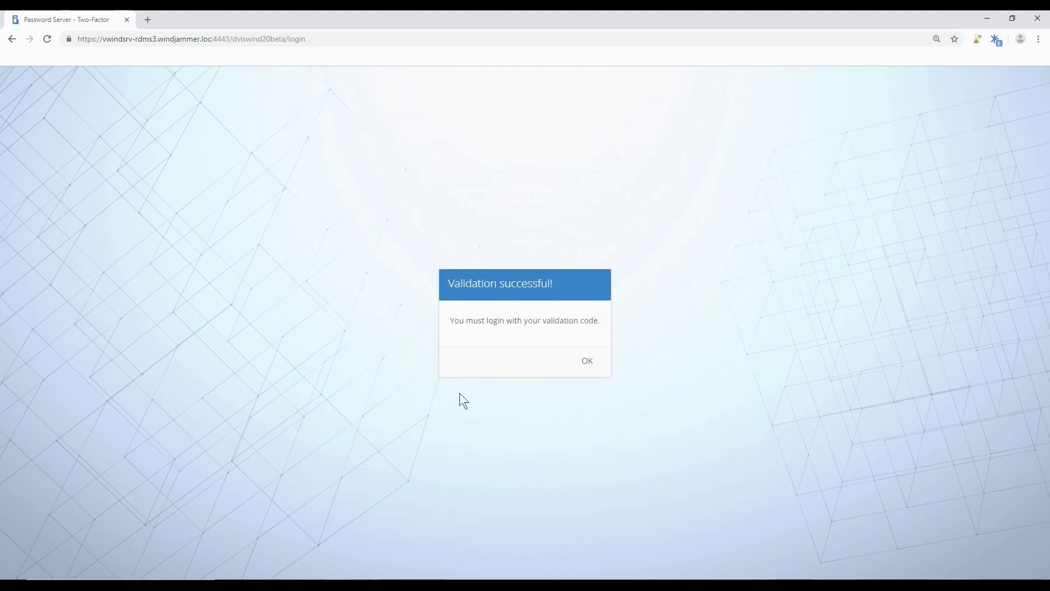
pyautogui.click(589, 360)
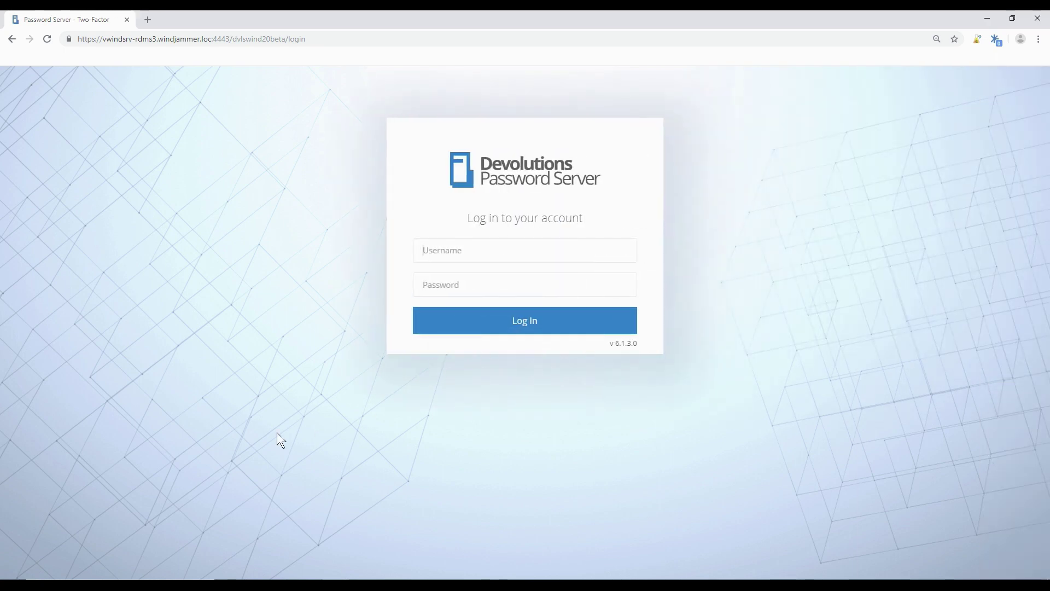
# Sign in as the regular user with their password and a Google Authenticator code to reach the dashboard.
pyautogui.write('bill')
pyautogui.press('Tab')
pyautogui.write('******')
pyautogui.press('Return')
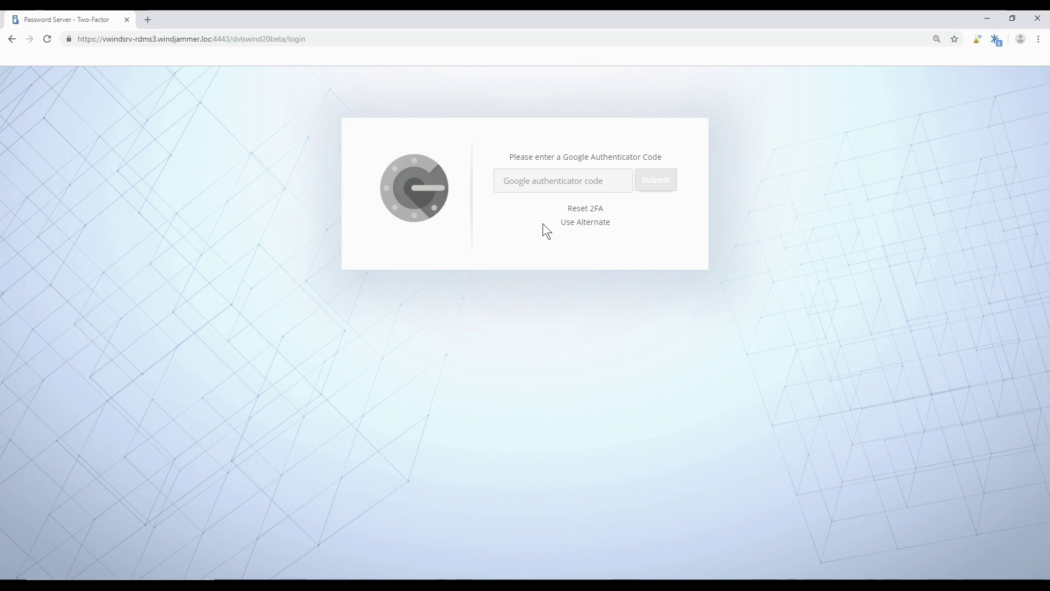
pyautogui.write('*')
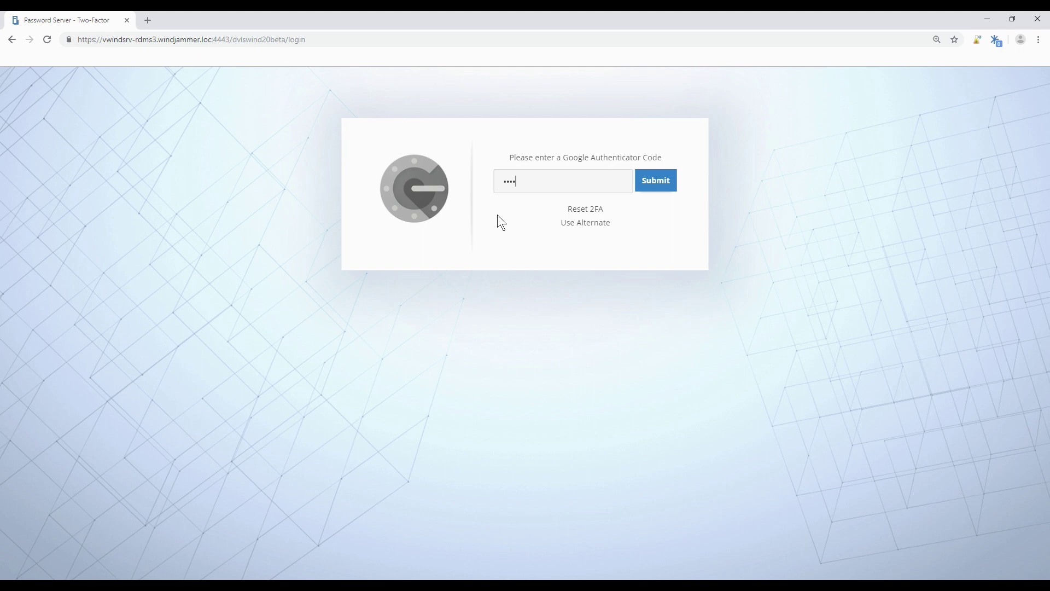
pyautogui.press('Return')
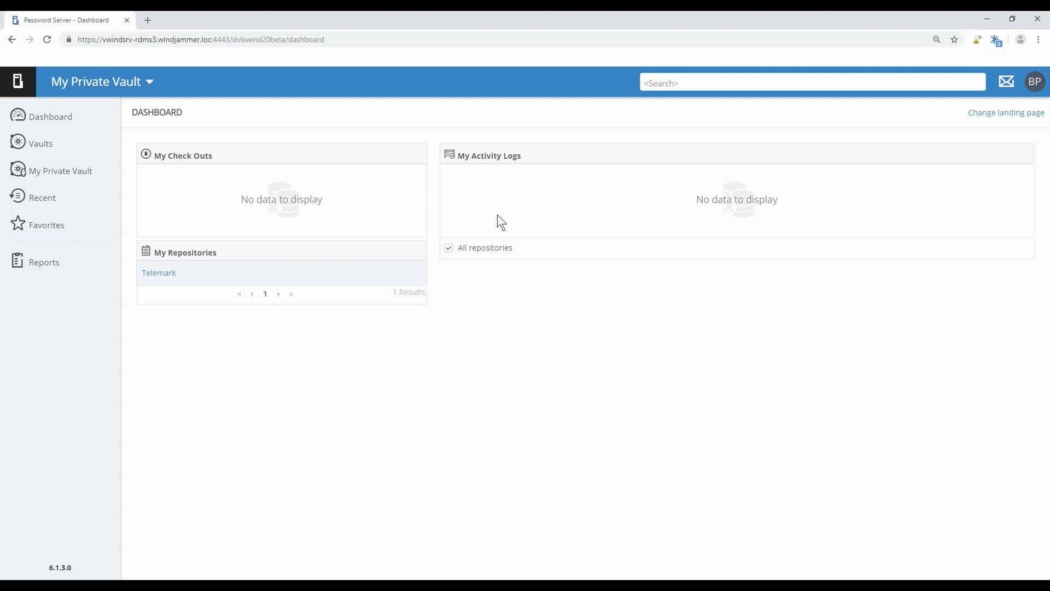
# Log the regular user off from the avatar menu.
pyautogui.click(1031, 88)
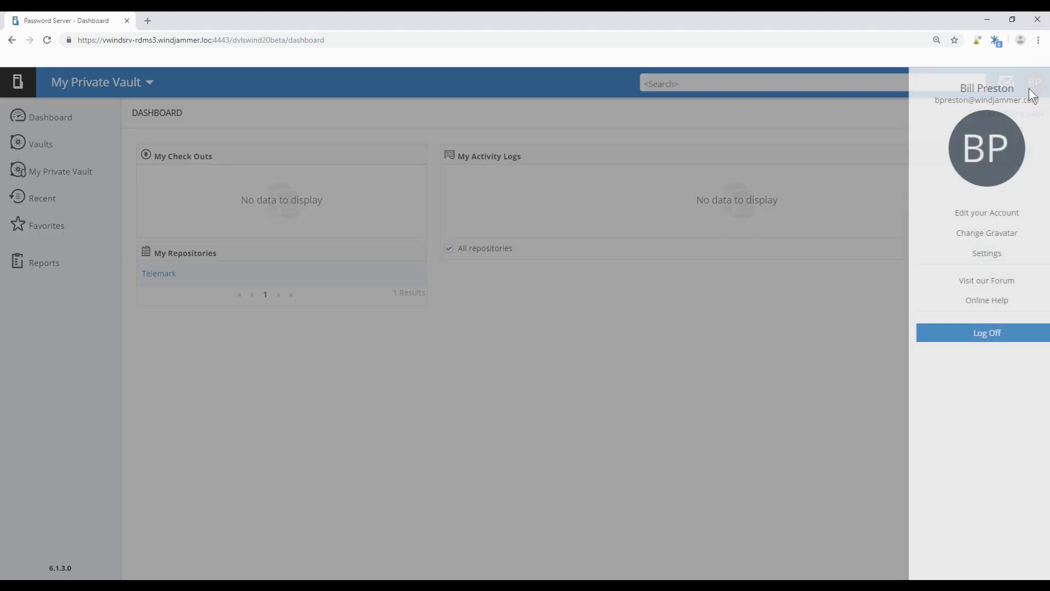
# Sign back in with the administrator account and go to Administration > Password Server Settings.
pyautogui.click(966, 342)
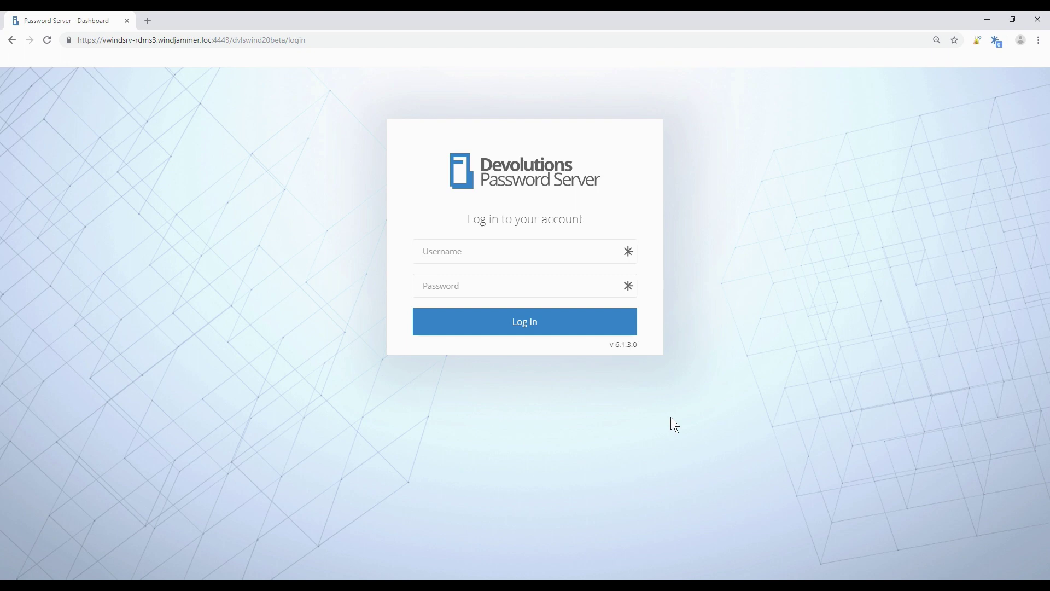
pyautogui.write('s')
pyautogui.press('BackSpace')
pyautogui.write('david••••••')
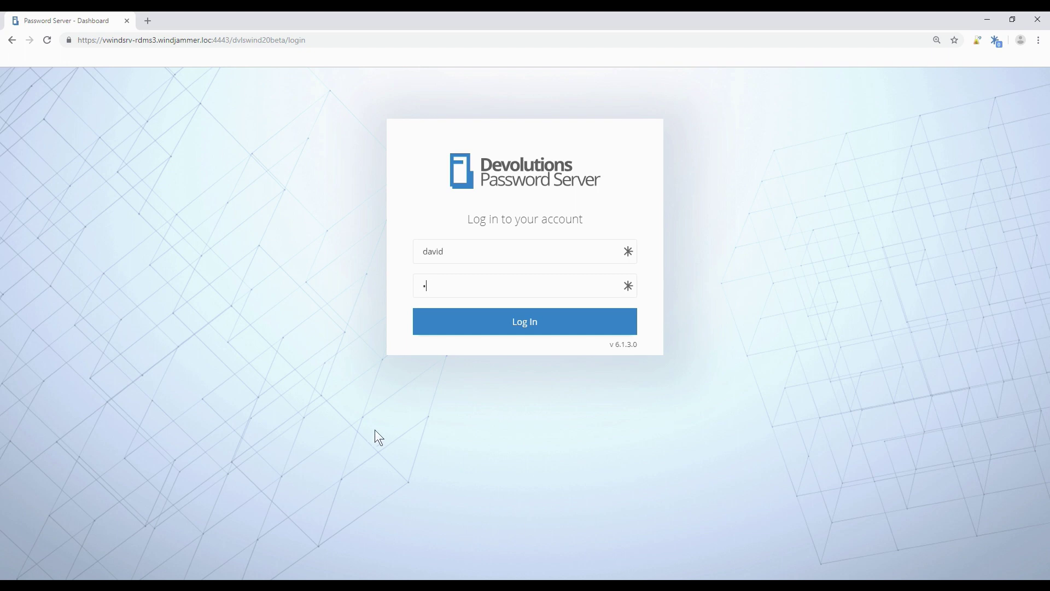
pyautogui.press('Return')
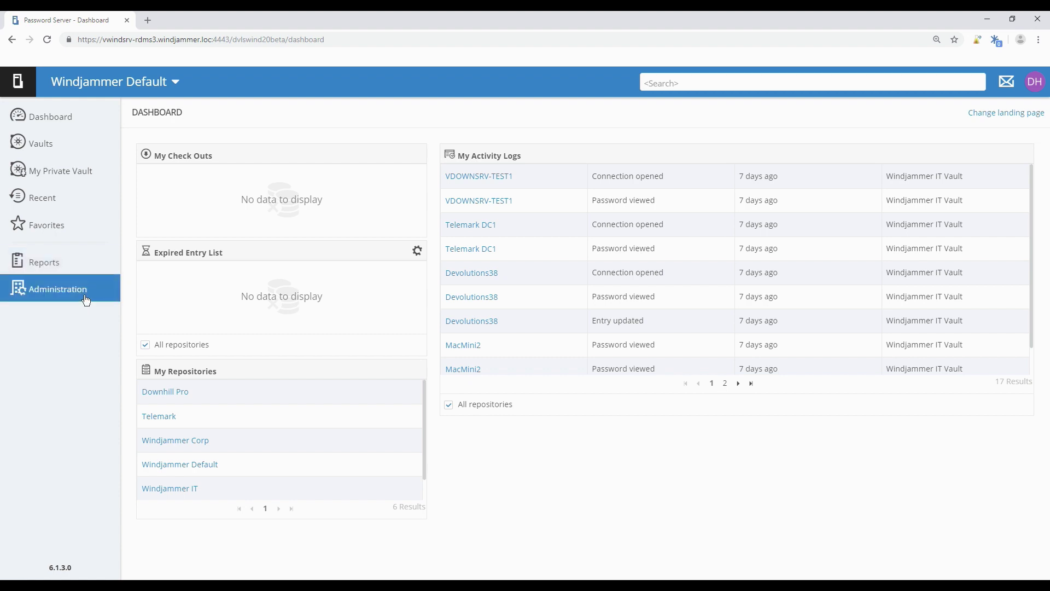
pyautogui.click(85, 295)
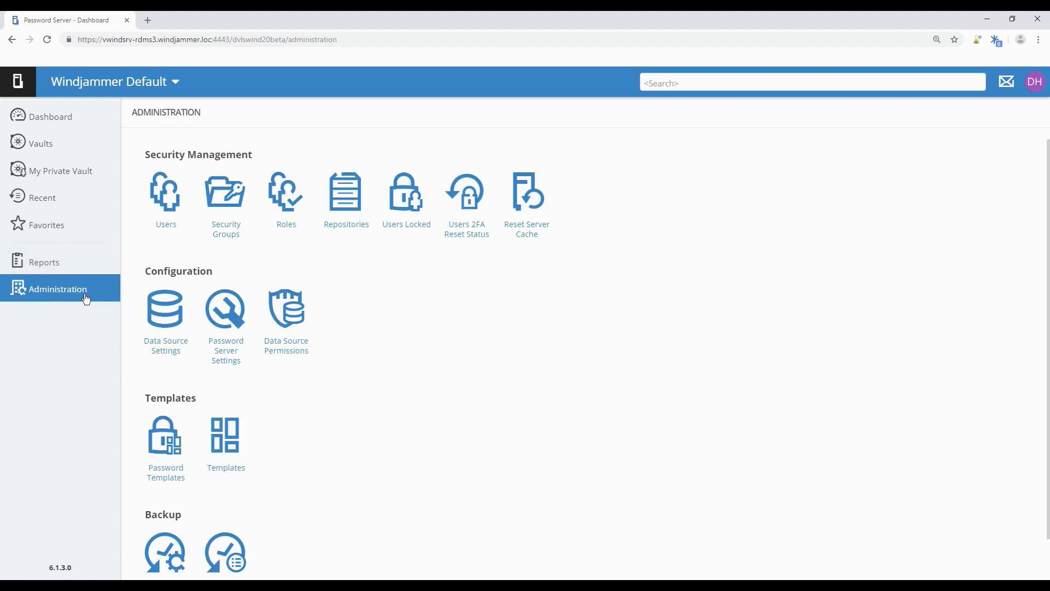
pyautogui.click(219, 298)
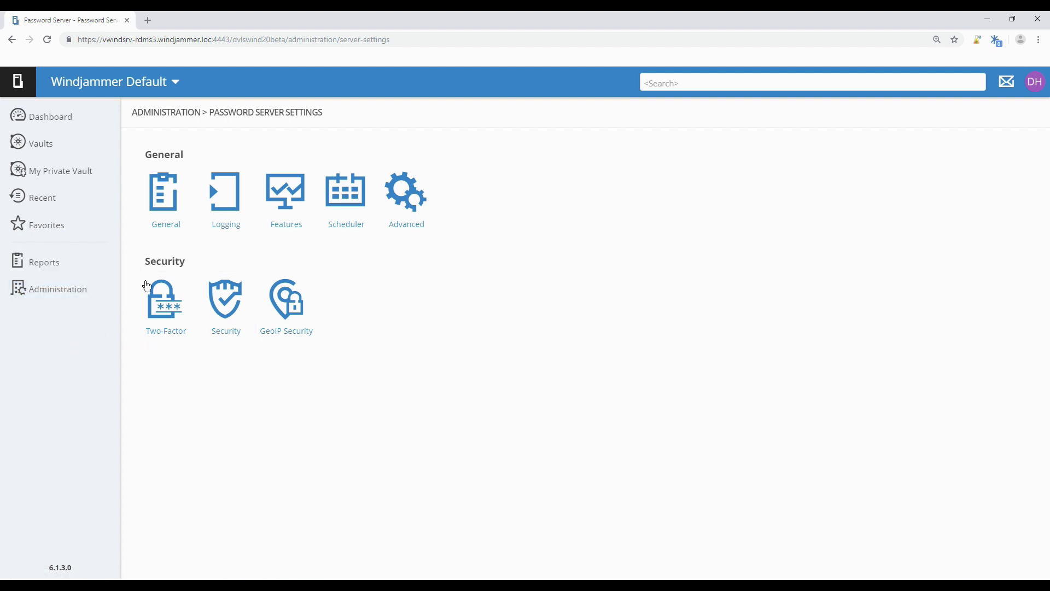
# Set 2FA usage to Optional per user and add Yubikey beside Google Authenticator as supported methods.
pyautogui.click(159, 295)
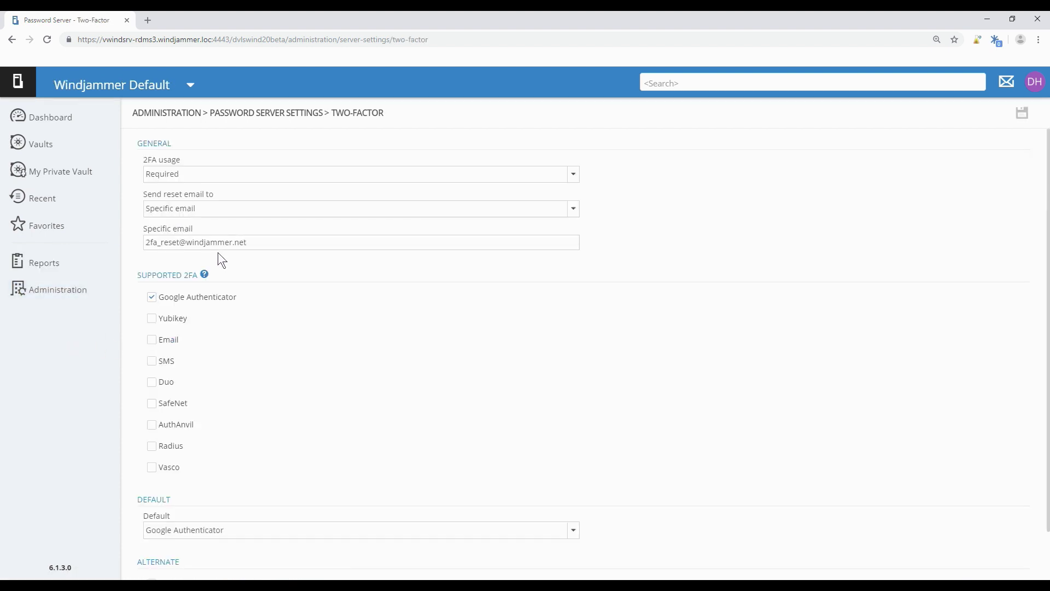
pyautogui.click(235, 179)
pyautogui.click(227, 206)
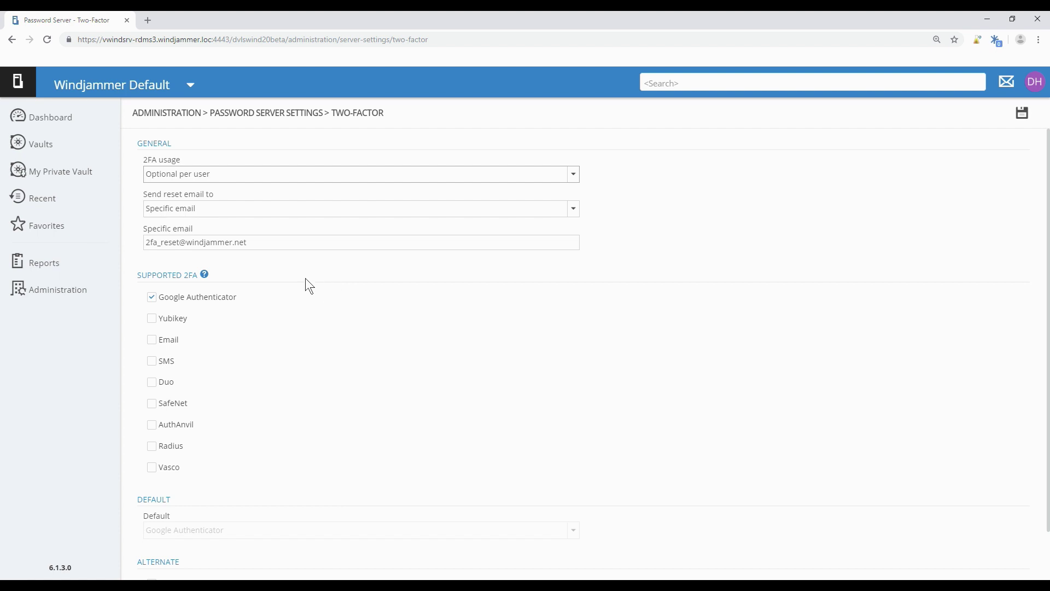
pyautogui.click(153, 320)
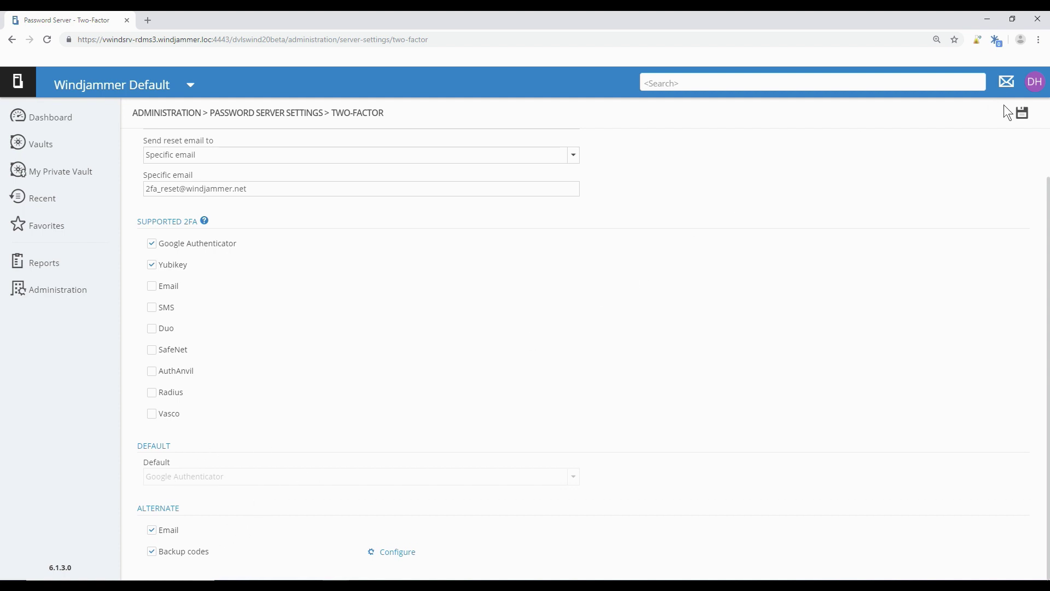
# Save the two-factor settings, then set the fourth user's two-factor type to Google Authenticator.
pyautogui.click(1021, 113)
pyautogui.click(63, 295)
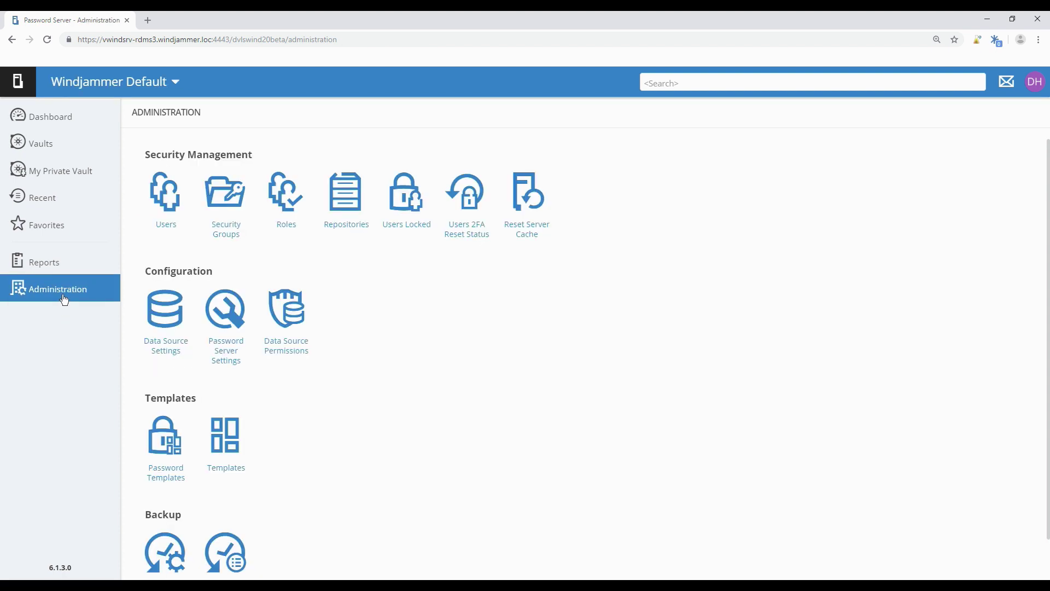
pyautogui.click(159, 207)
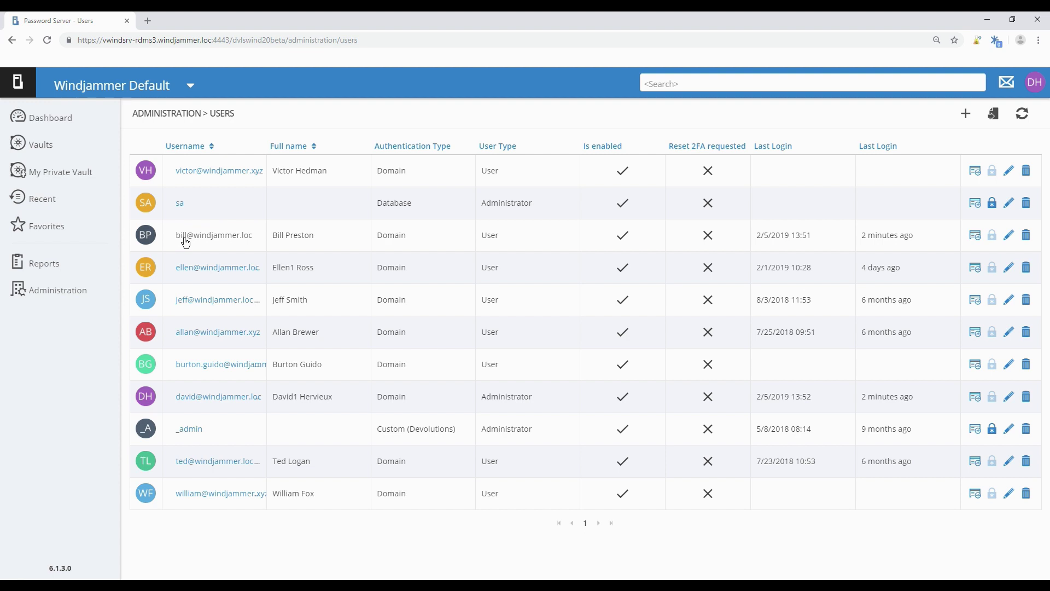
pyautogui.click(199, 276)
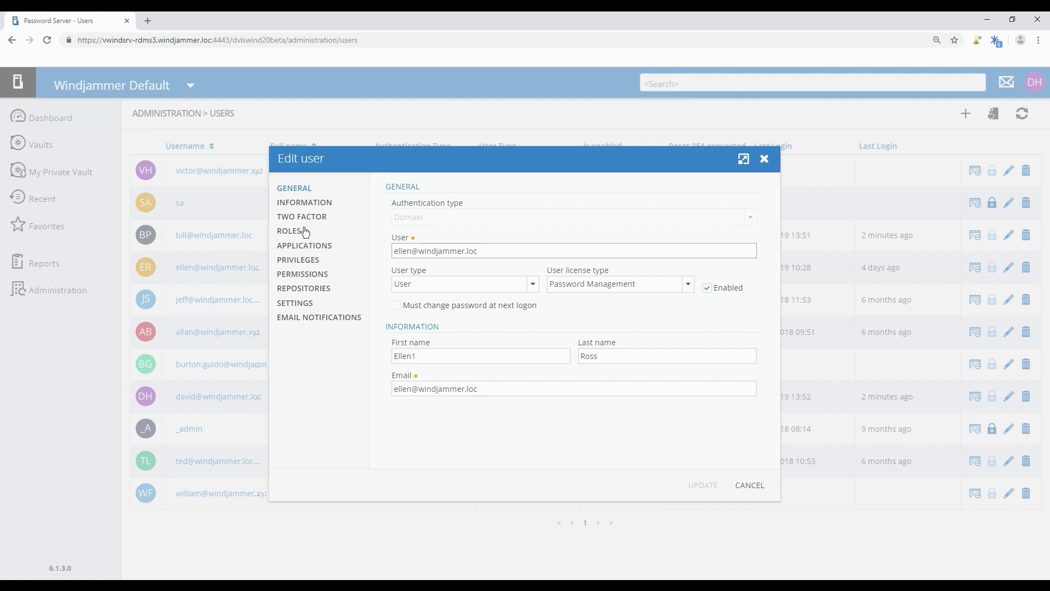
pyautogui.click(306, 218)
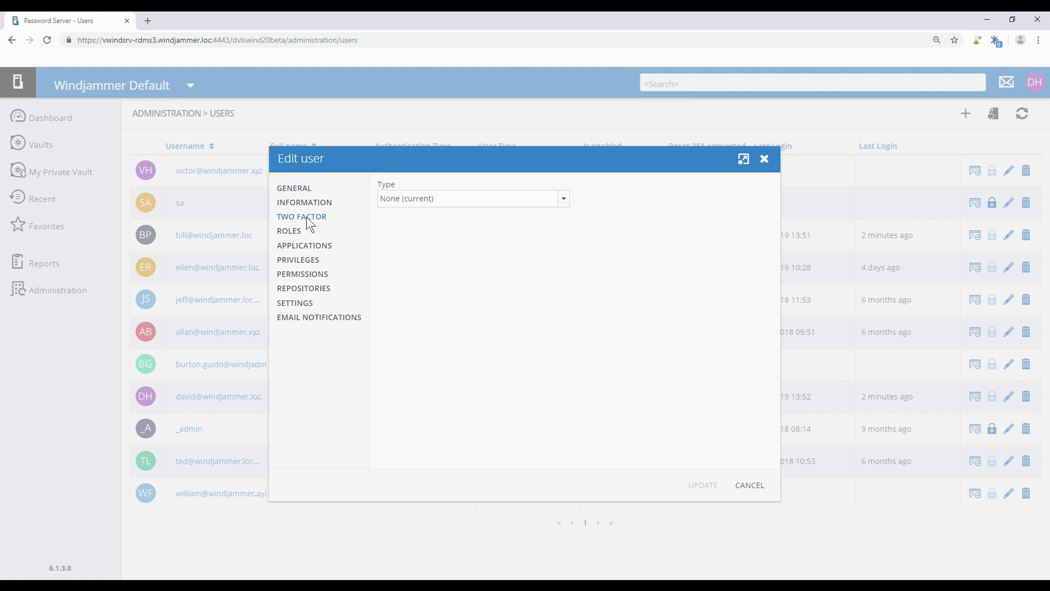
pyautogui.click(400, 205)
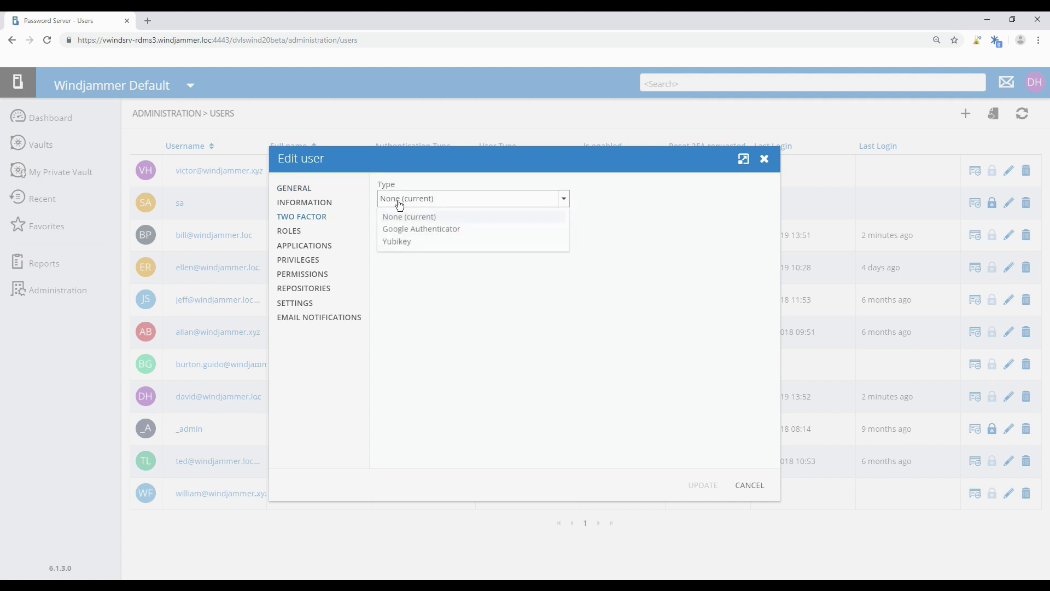
pyautogui.click(403, 230)
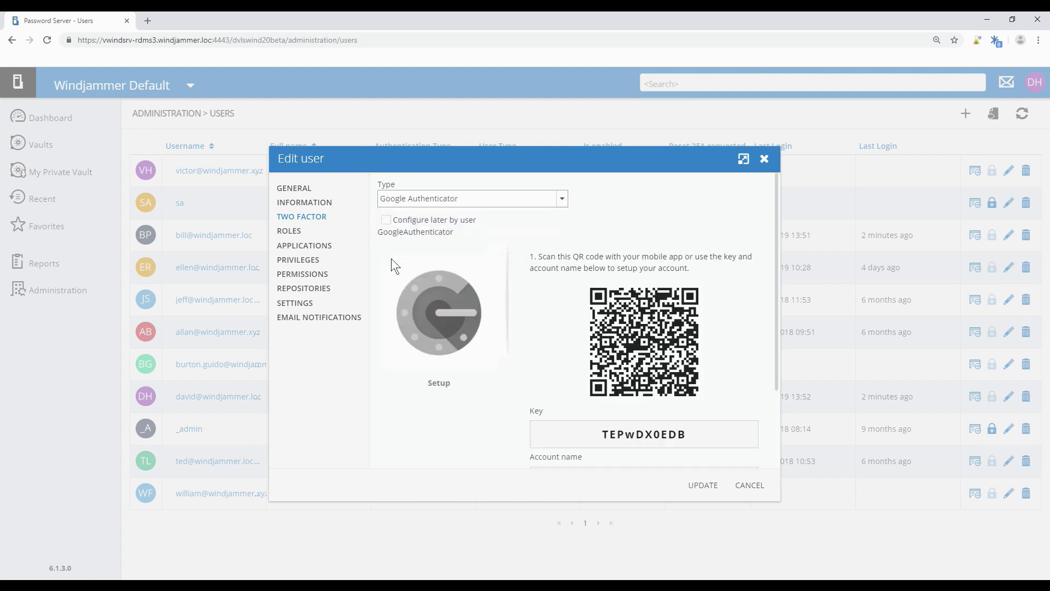
# Mark the fourth user's Google Authenticator as configured later by the user and update the user.
pyautogui.click(487, 207)
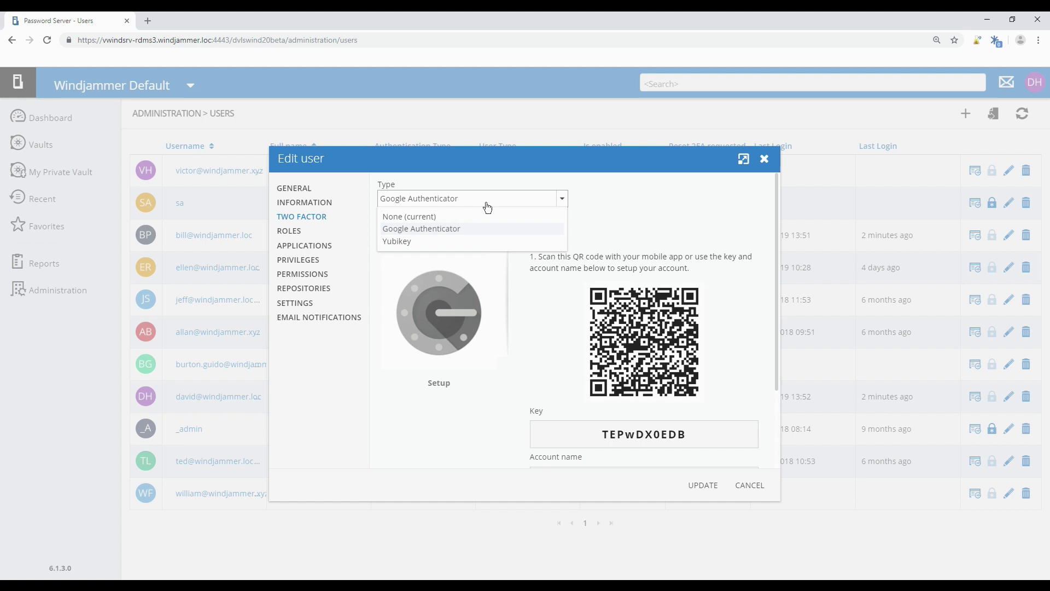
pyautogui.click(487, 208)
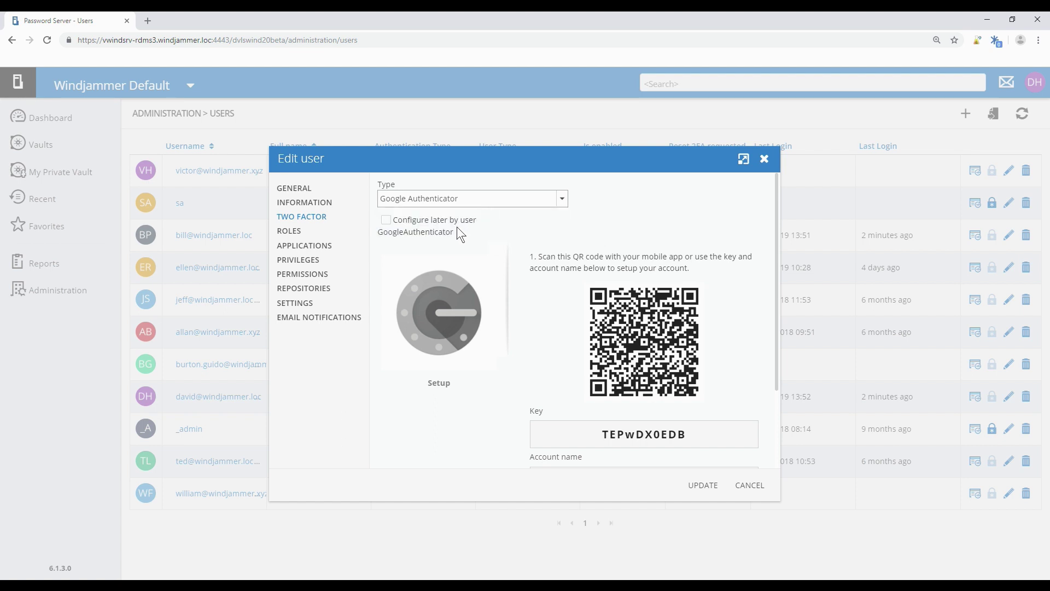
pyautogui.click(386, 220)
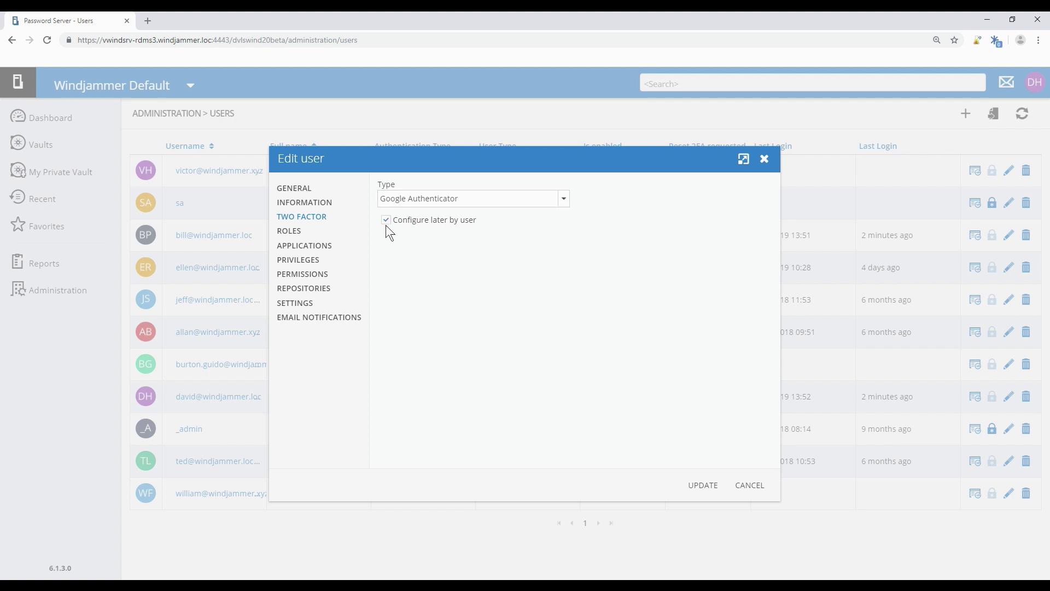
pyautogui.click(386, 221)
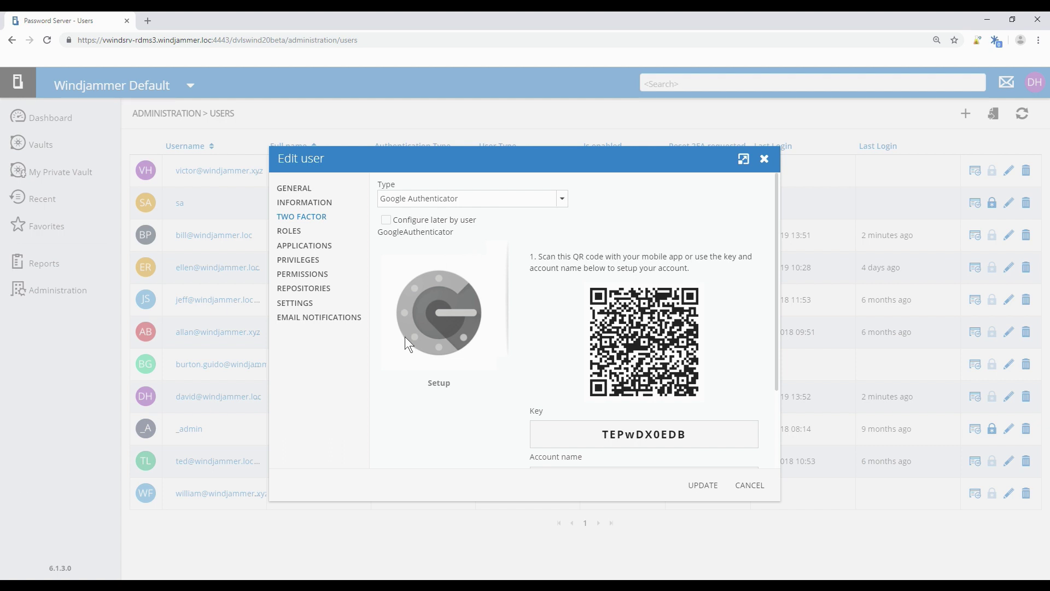
pyautogui.scroll(-2, 479, 333)
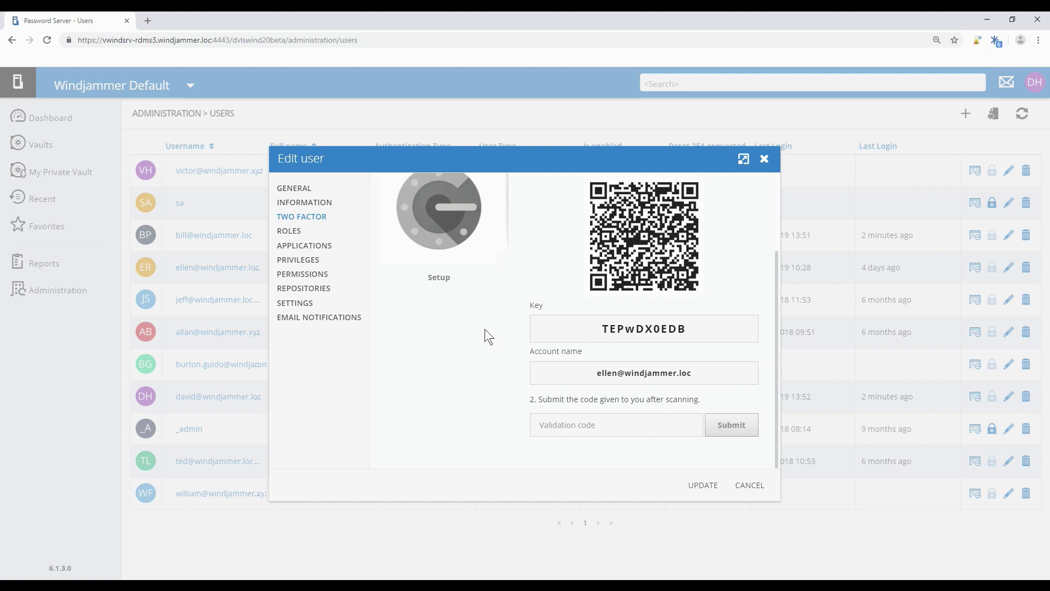
pyautogui.scroll(2, 497, 320)
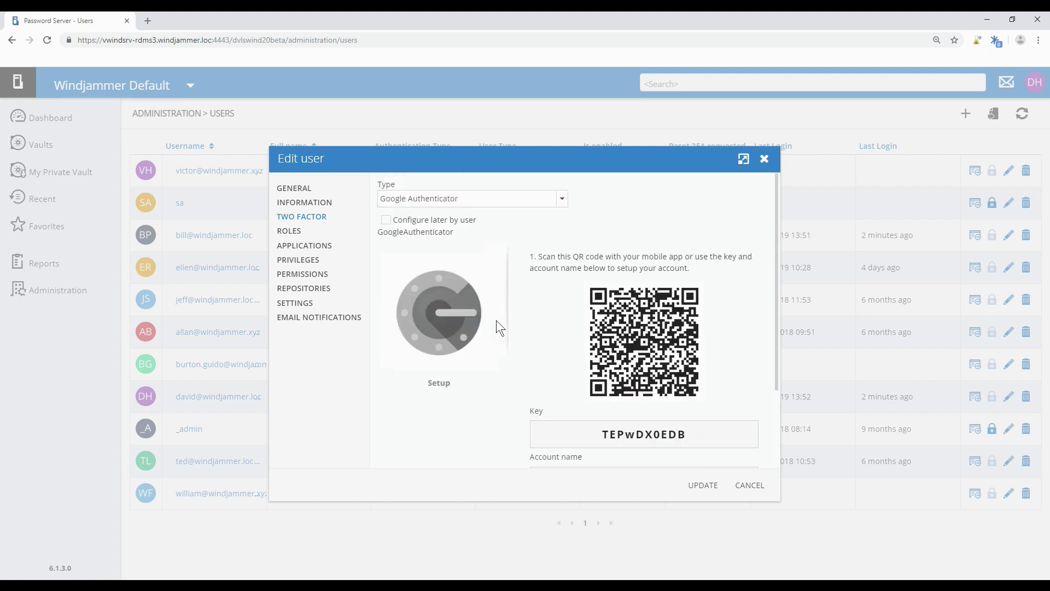
pyautogui.click(391, 222)
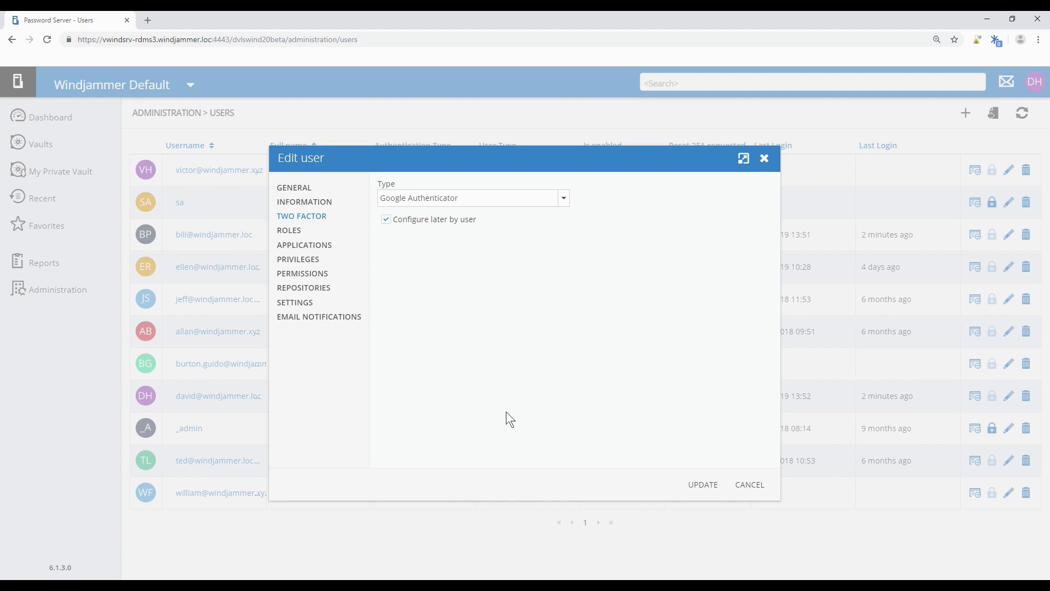
pyautogui.click(691, 485)
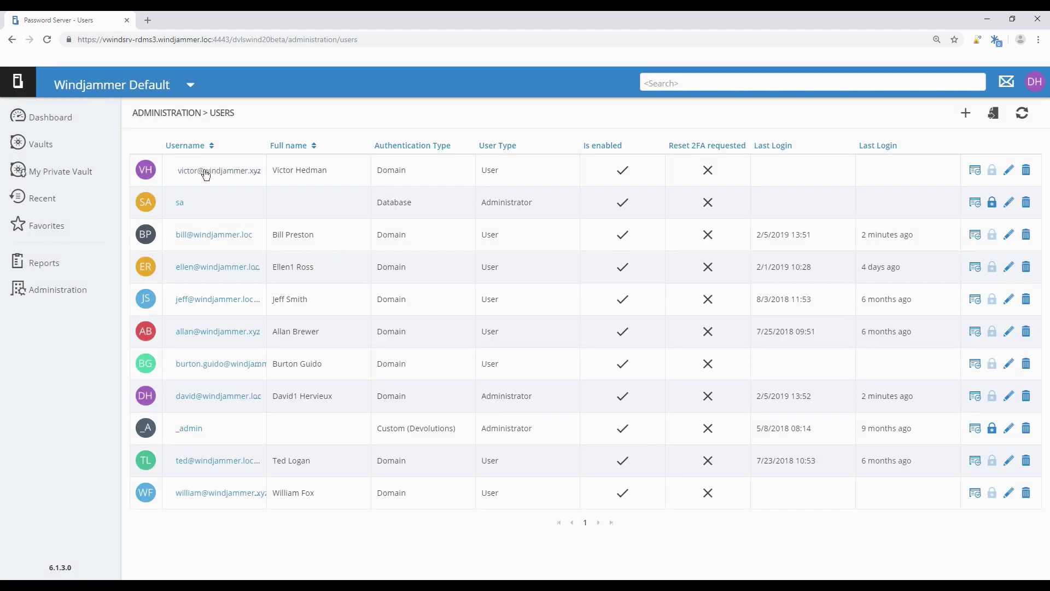
# Assign Yubikey as the first user's two-factor type, then view the tenth user's two-factor settings.
pyautogui.click(199, 176)
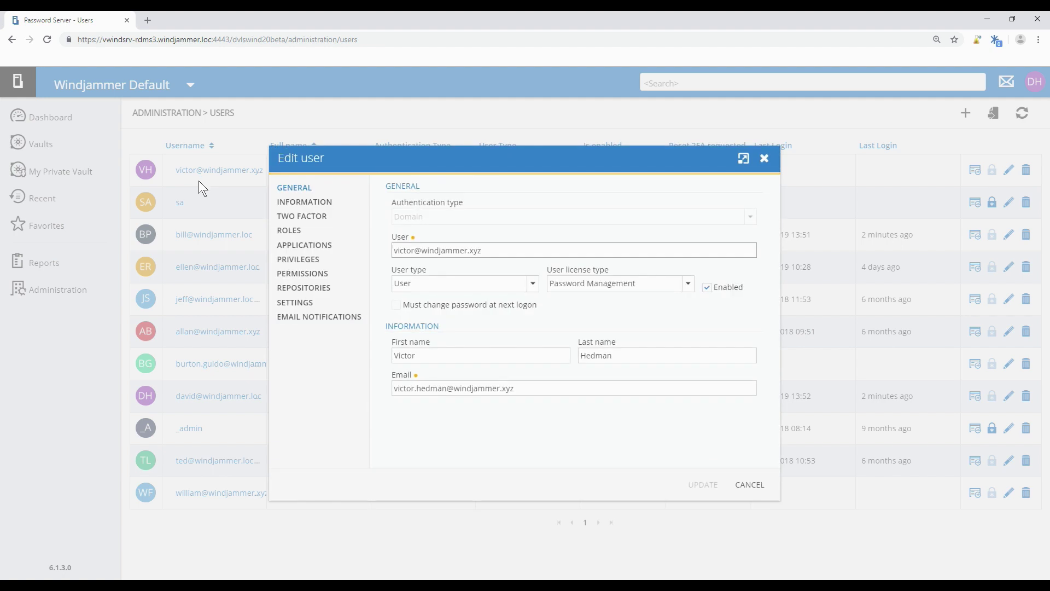
pyautogui.click(287, 216)
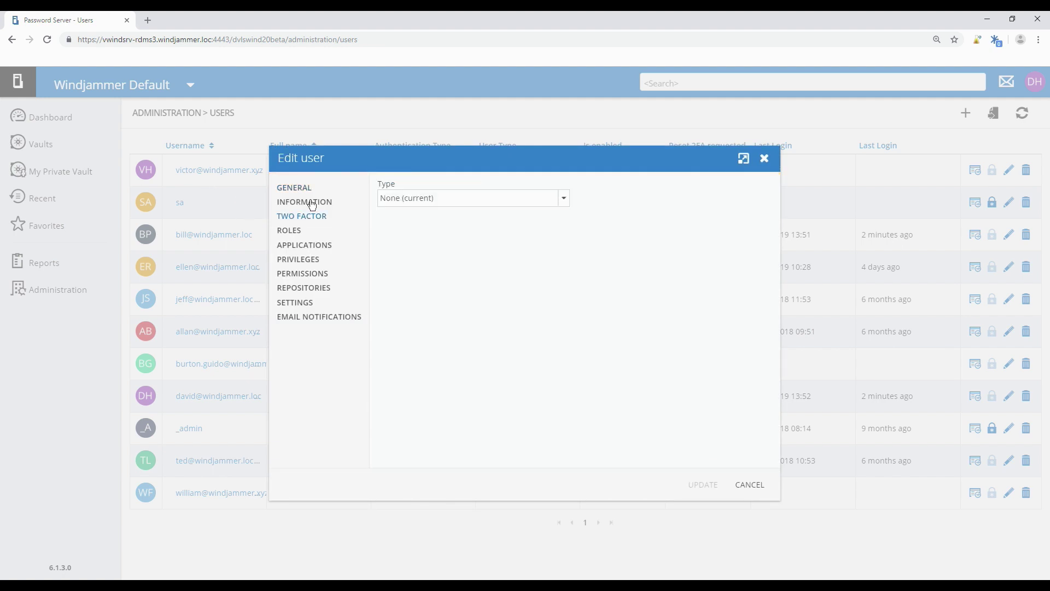
pyautogui.click(403, 201)
pyautogui.click(402, 245)
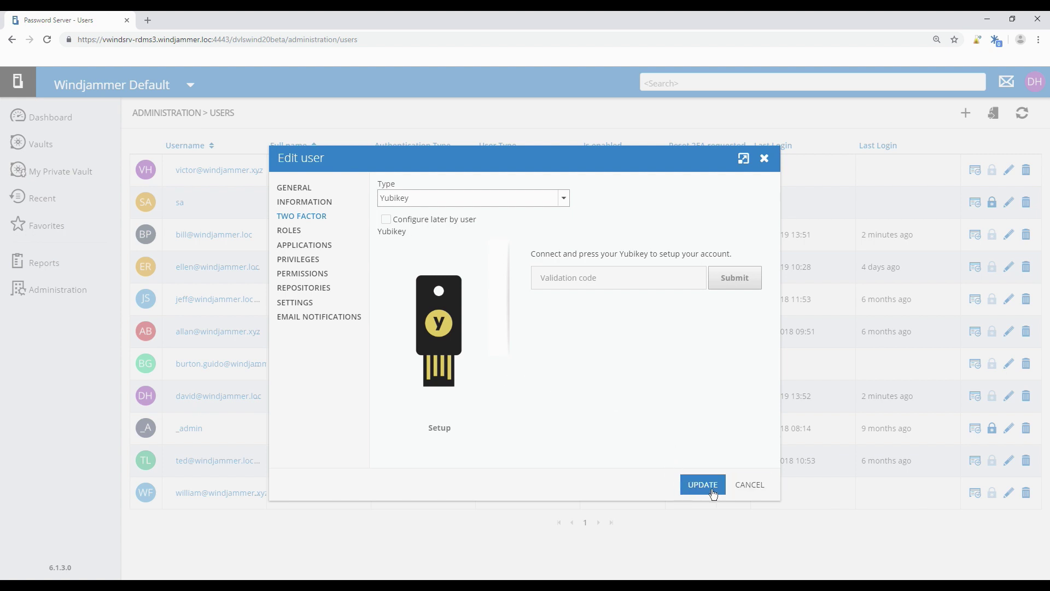
pyautogui.click(746, 487)
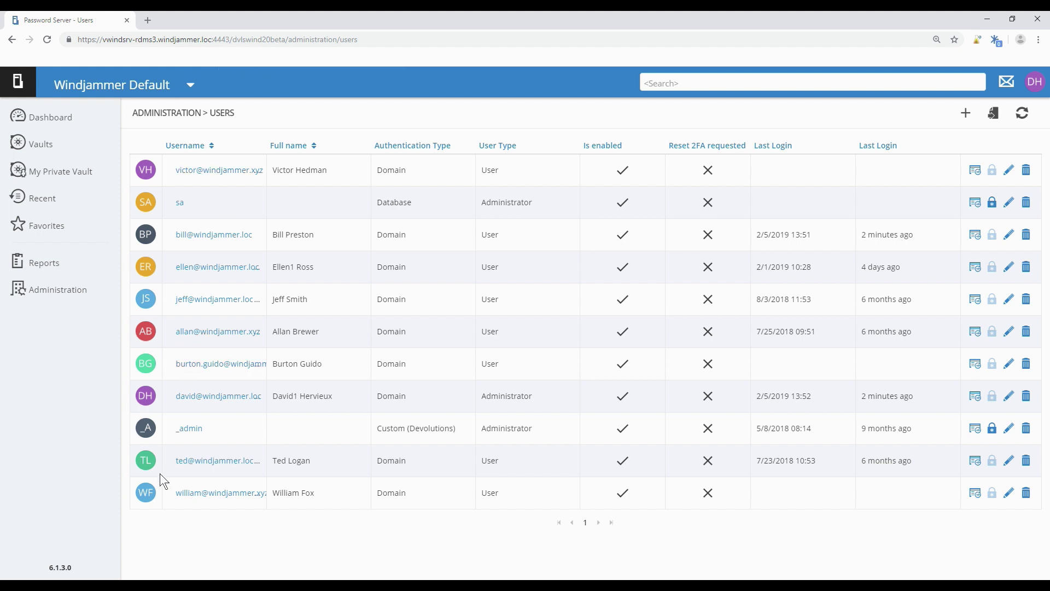
pyautogui.click(178, 463)
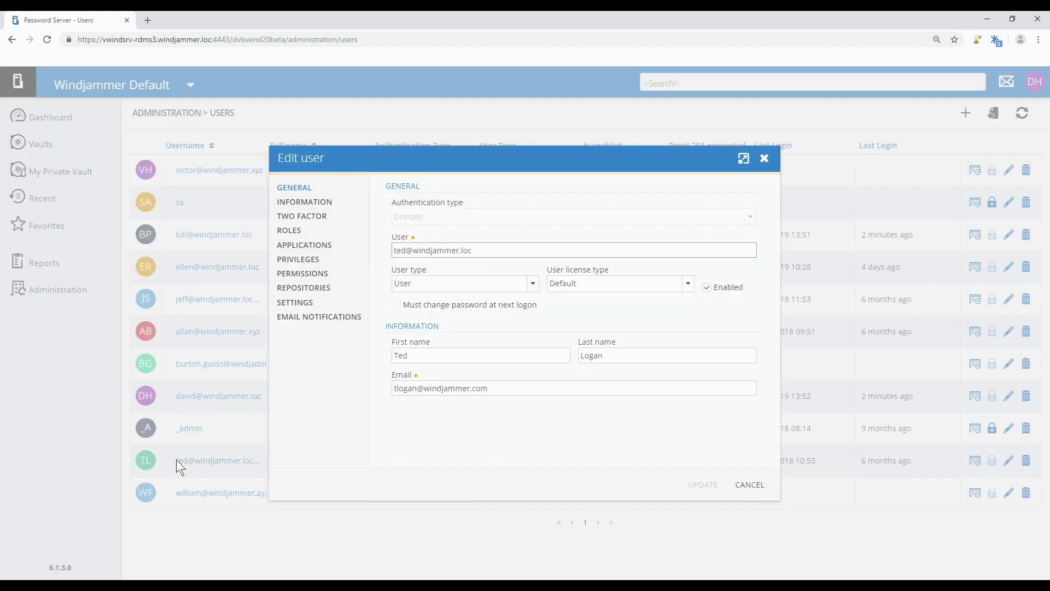
pyautogui.click(320, 218)
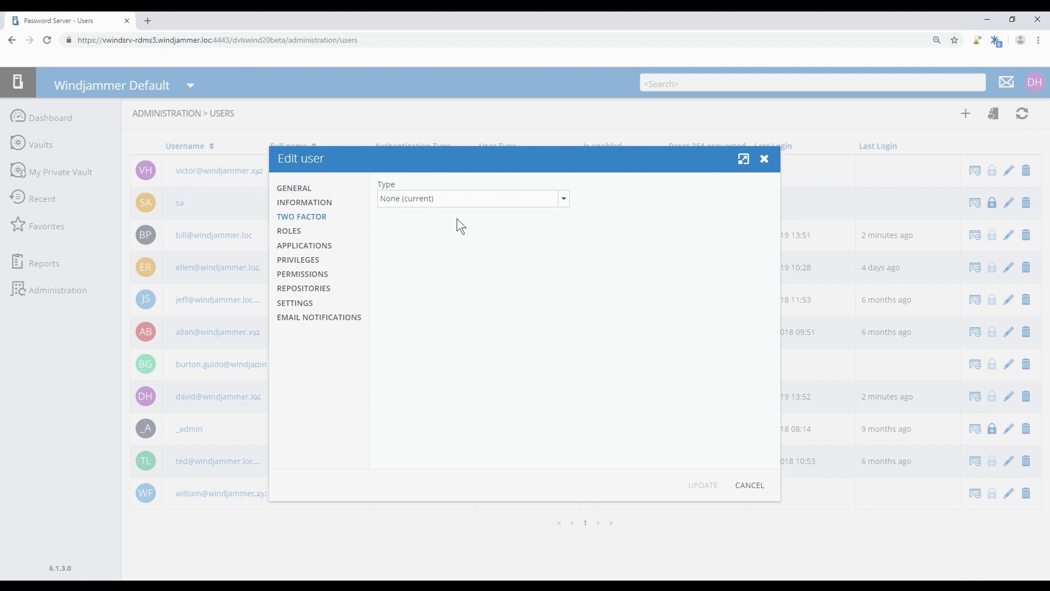
# Close the tenth user's edit window without changes, leaving their two-factor type at None.
pyautogui.click(766, 161)
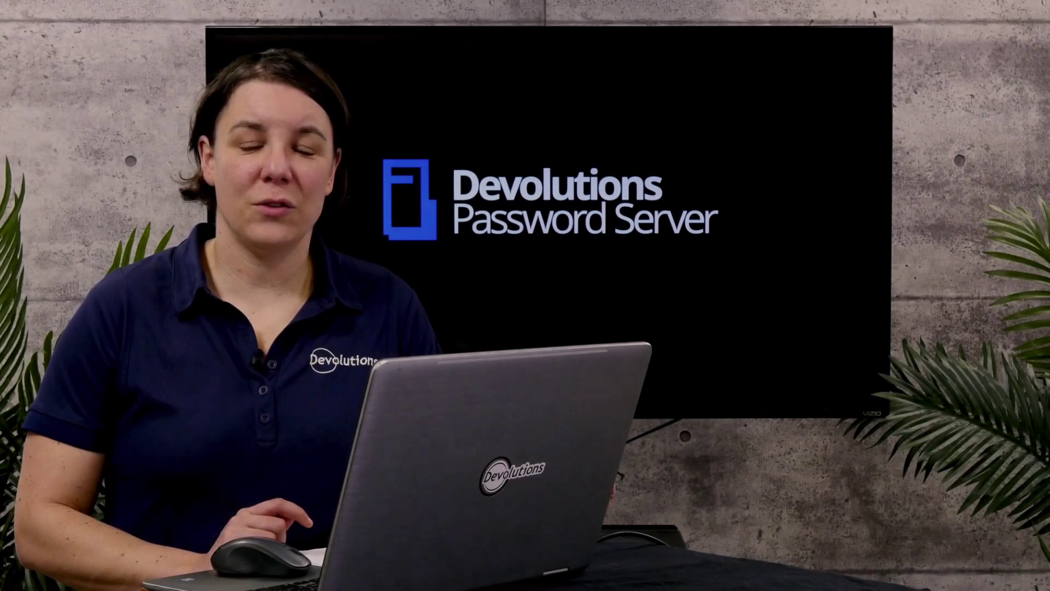